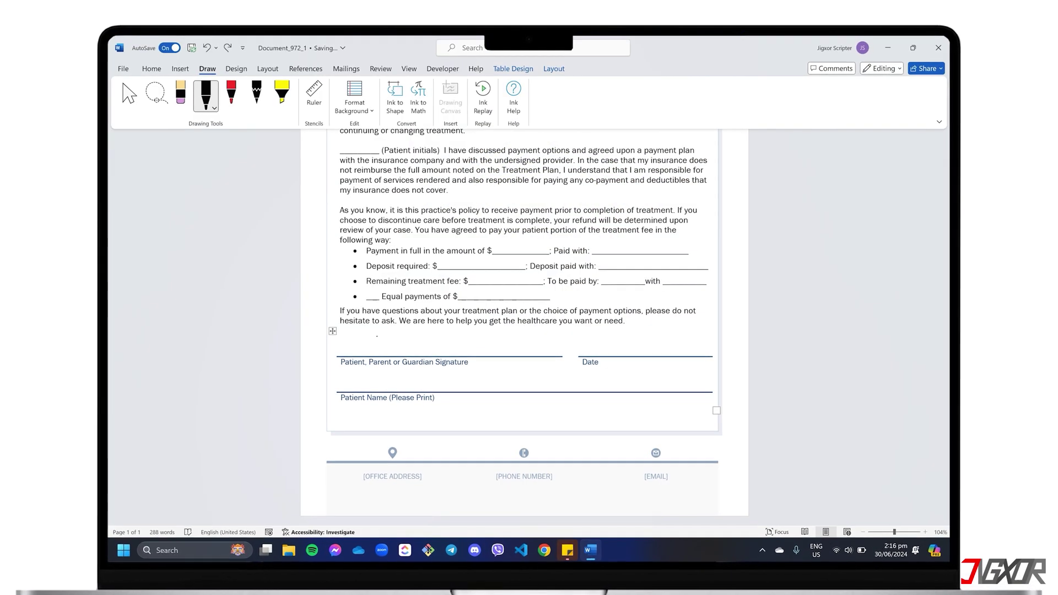
# Step: Sketch a trial two-stroke ink signature, then switch to the Patient payment agreement window
pyautogui.moveTo(371, 330)
pyautogui.mouseDown()
pyautogui.moveTo(381, 352)
pyautogui.moveTo(378, 323)
pyautogui.moveTo(379, 353)
pyautogui.moveTo(394, 324)
pyautogui.moveTo(424, 340)
pyautogui.moveTo(430, 317)
pyautogui.moveTo(463, 356)
pyautogui.mouseUp()
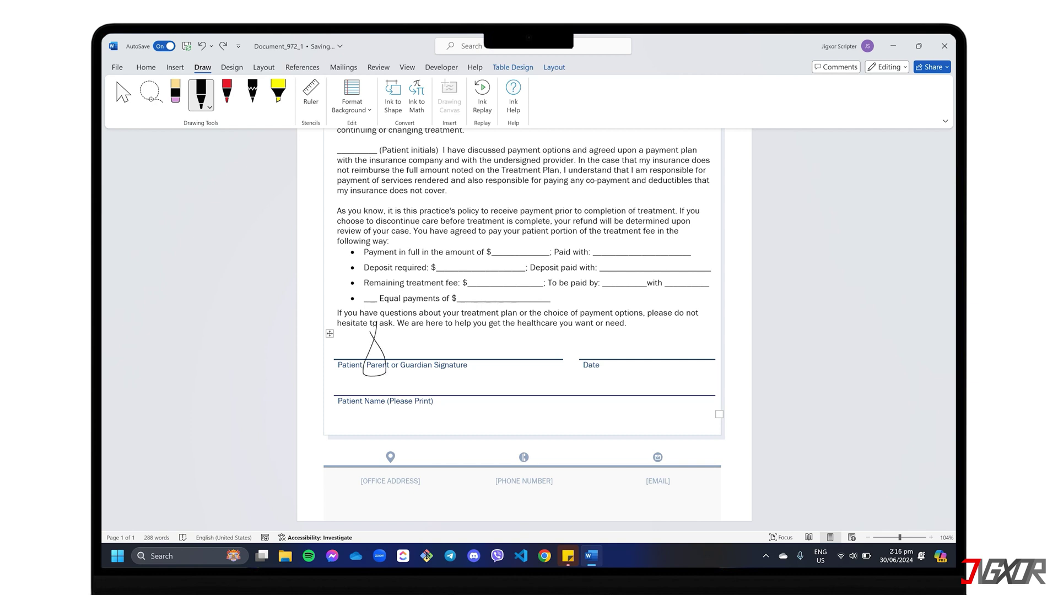
pyautogui.moveTo(370, 336); pyautogui.dragTo(495, 350)
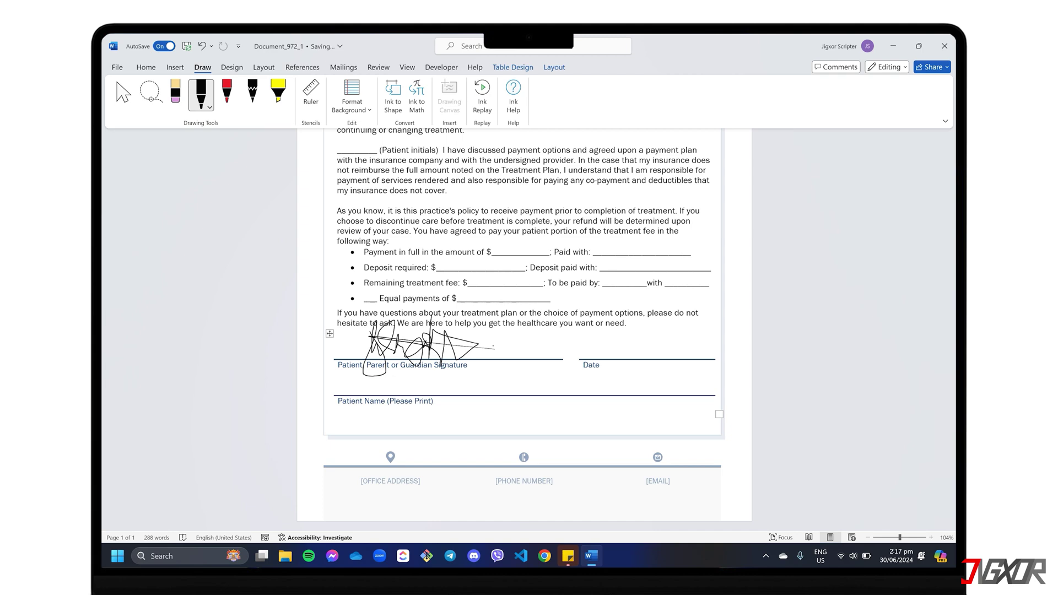
pyautogui.click(123, 95)
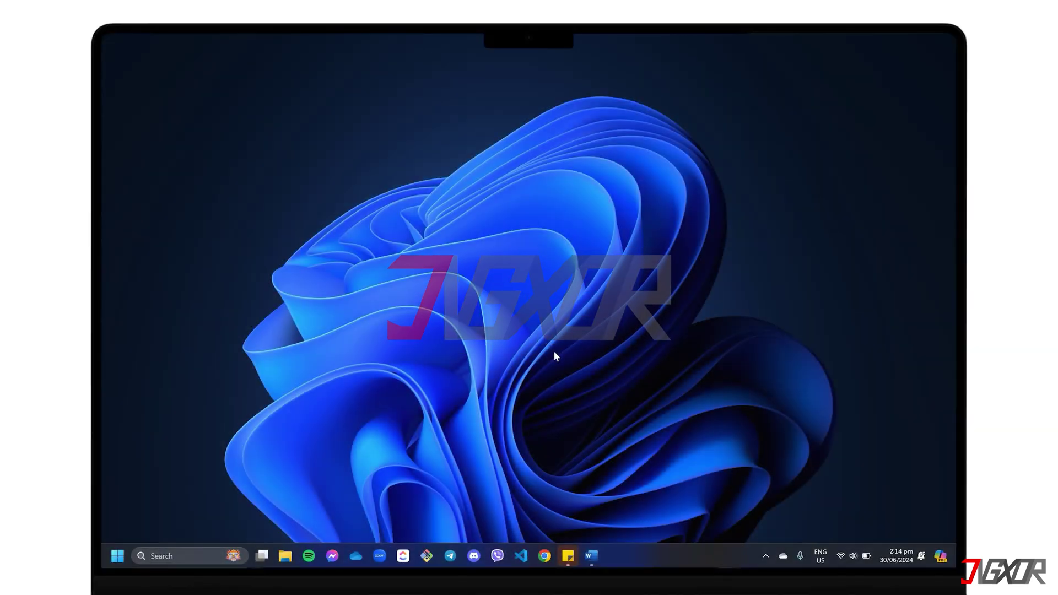
pyautogui.click(590, 555)
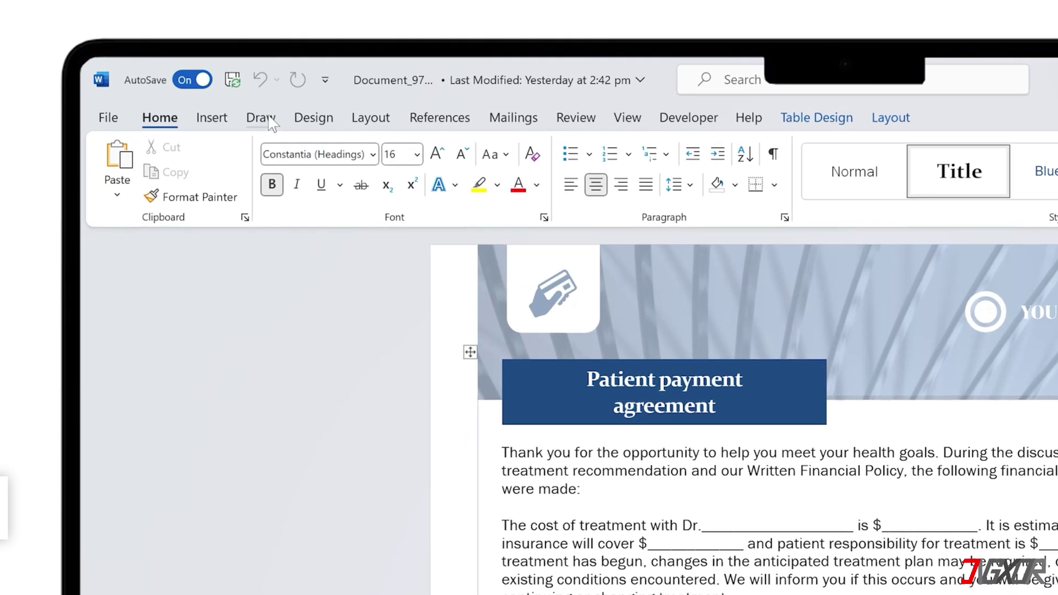
# Step: Show the Draw tab and confirm it is enabled under Customize the Ribbon
pyautogui.click(261, 117)
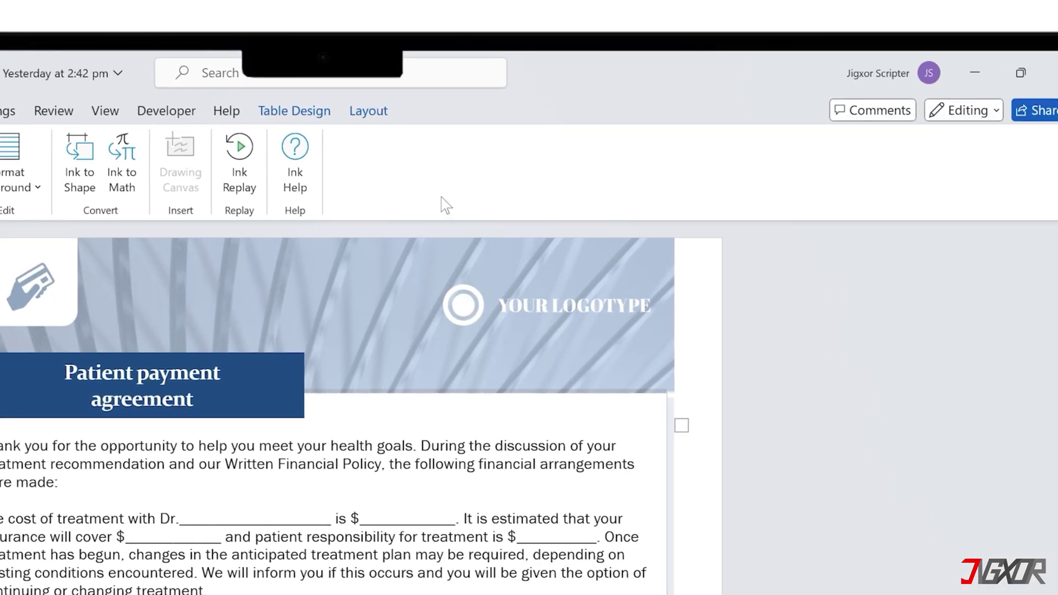
pyautogui.rightClick(972, 184)
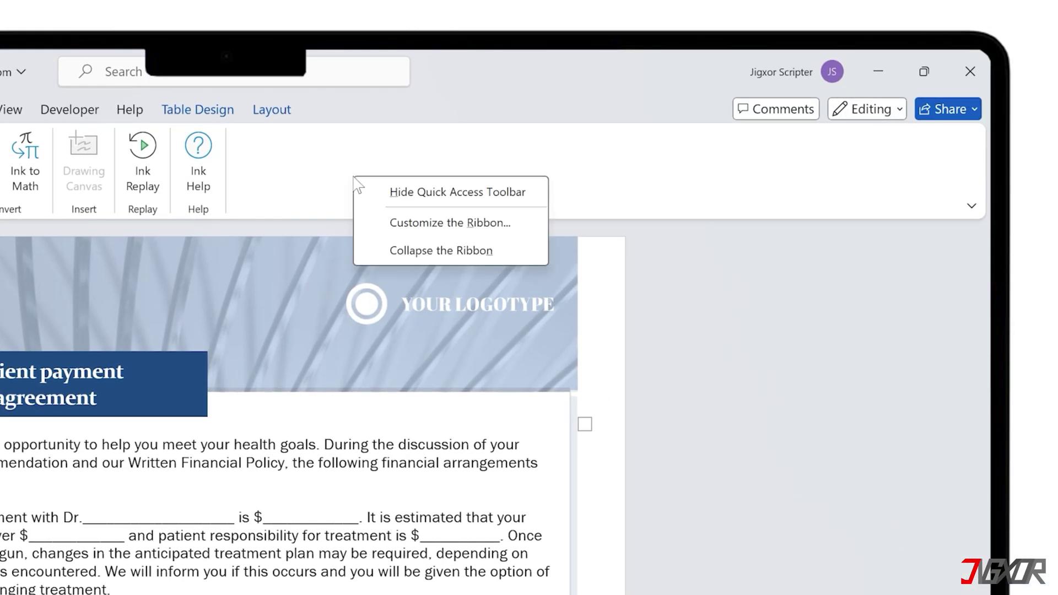
pyautogui.click(413, 223)
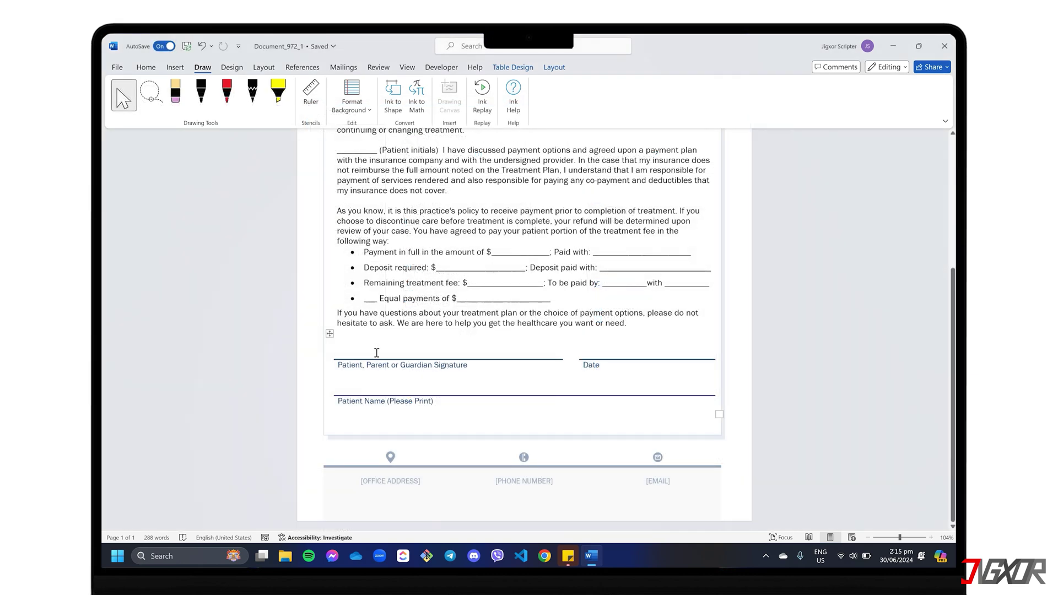
# Step: Choose the black pen on the Draw tab, checking its thickness and black colour
pyautogui.click(202, 93)
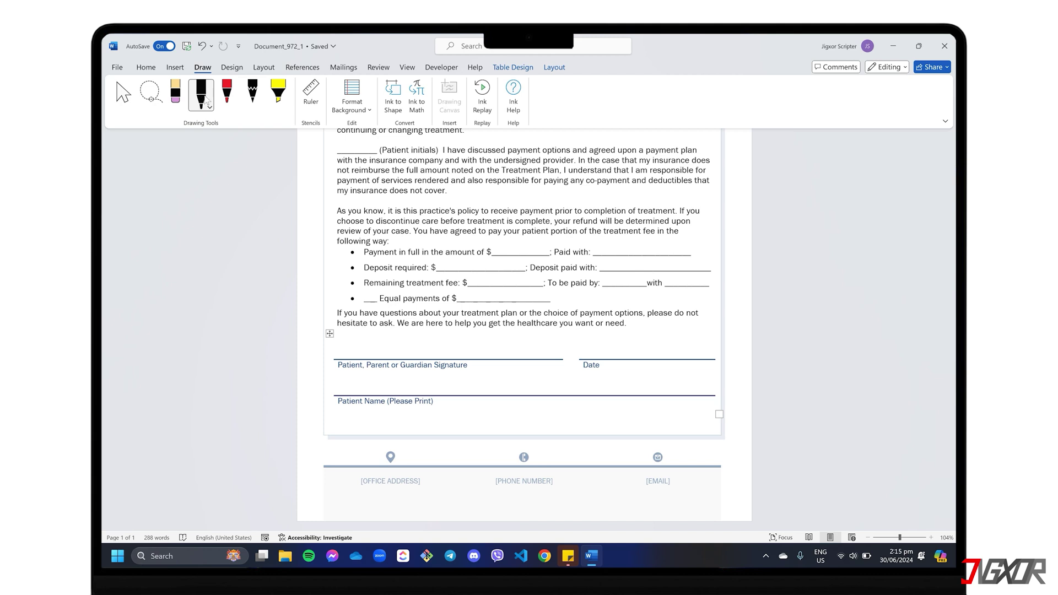
pyautogui.click(210, 107)
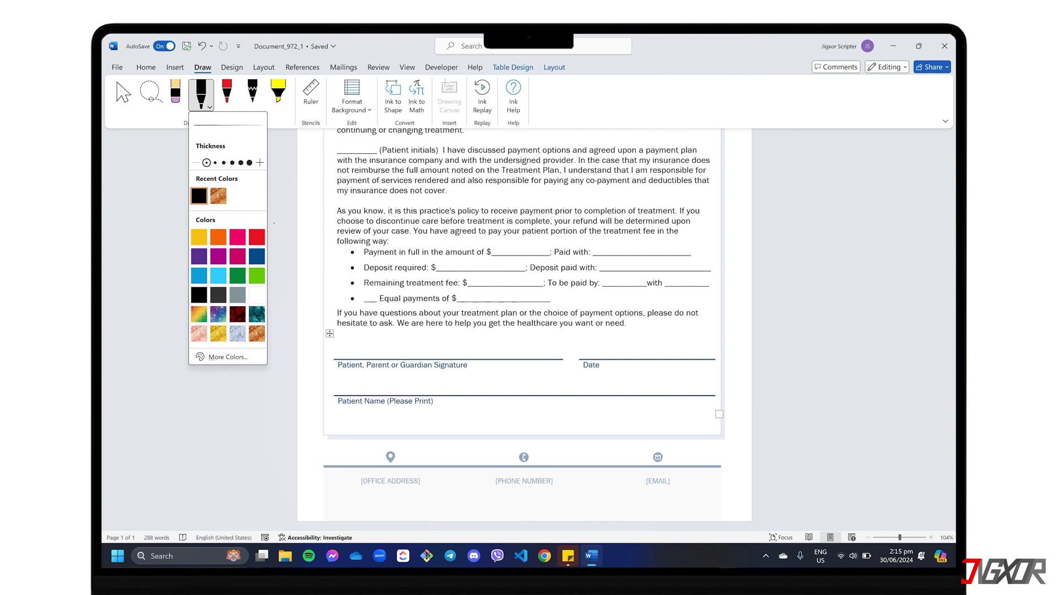
pyautogui.click(274, 223)
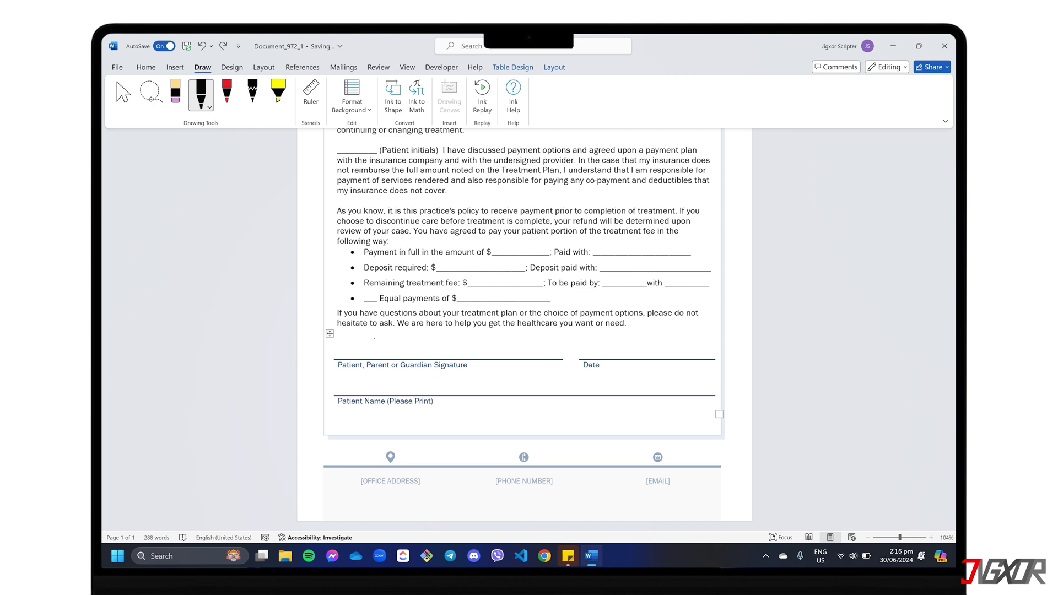
# Step: Write the signature in two black-ink strokes above the Patient, Parent or Guardian Signature line
pyautogui.moveTo(370, 331)
pyautogui.mouseDown()
pyautogui.moveTo(383, 372)
pyautogui.moveTo(372, 353)
pyautogui.moveTo(425, 345)
pyautogui.moveTo(430, 359)
pyautogui.moveTo(456, 360)
pyautogui.mouseUp()
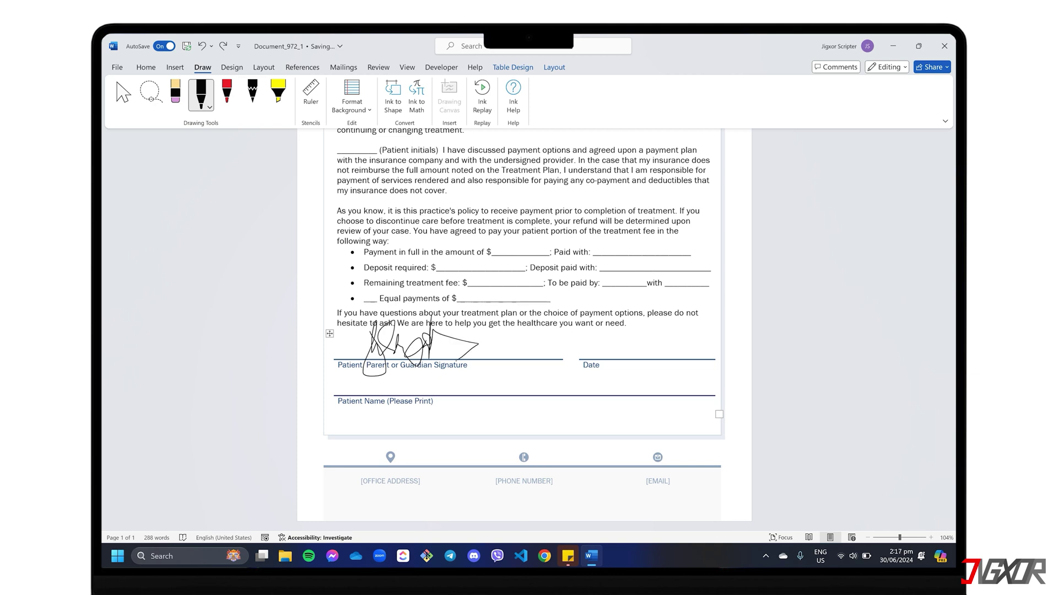
pyautogui.moveTo(369, 336); pyautogui.dragTo(495, 349)
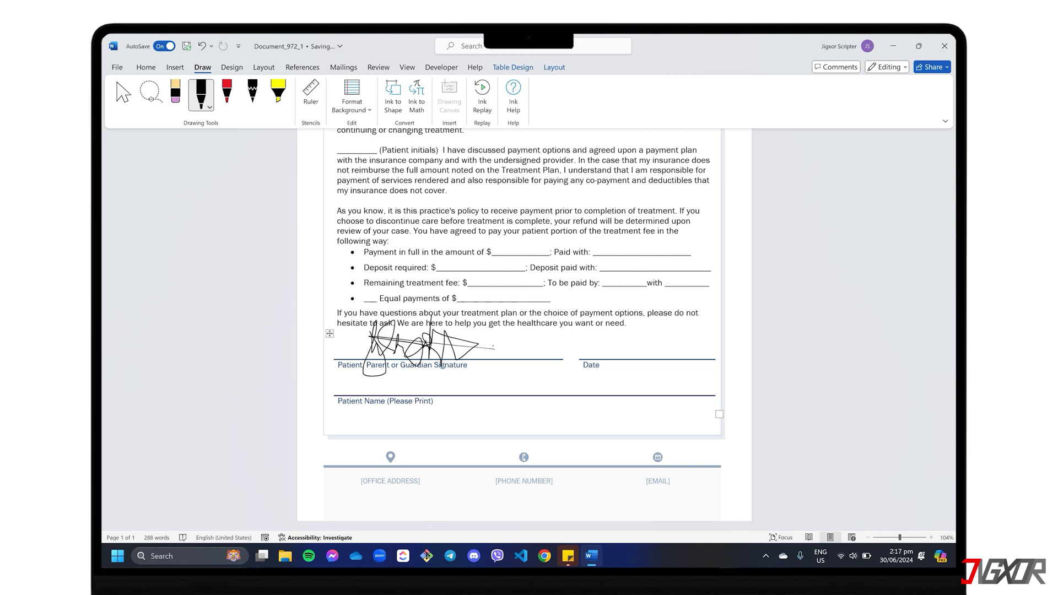
pyautogui.press('Escape')
# Step: Select the ink signature and nudge it slightly left onto the signature line
pyautogui.click(123, 95)
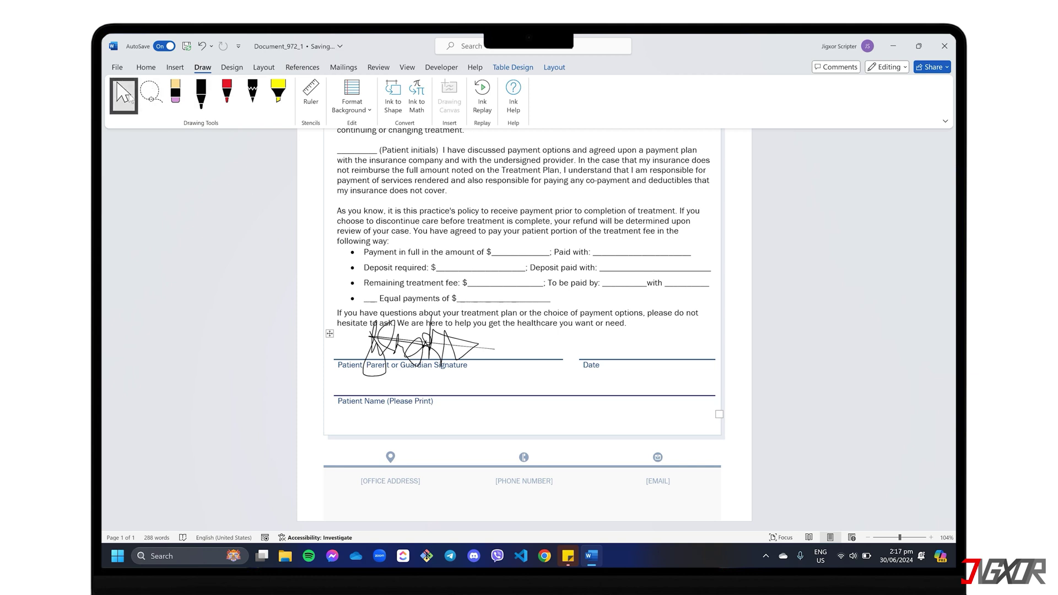
pyautogui.click(396, 345)
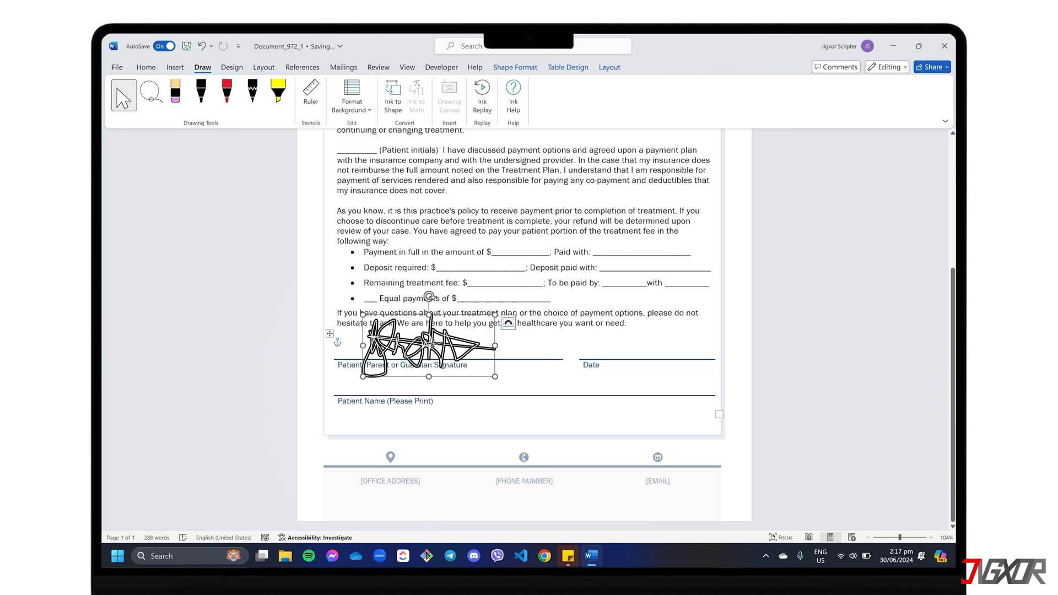
pyautogui.moveTo(428, 343)
pyautogui.mouseDown()
pyautogui.moveTo(503, 225)
pyautogui.moveTo(584, 342)
pyautogui.moveTo(417, 342)
pyautogui.mouseUp()
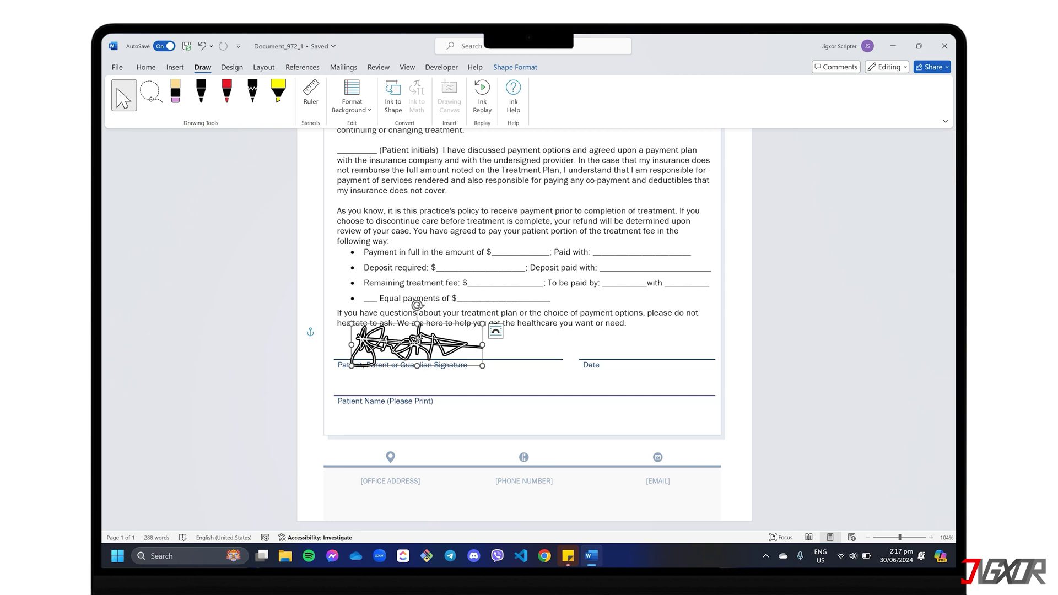
pyautogui.rightClick(417, 342)
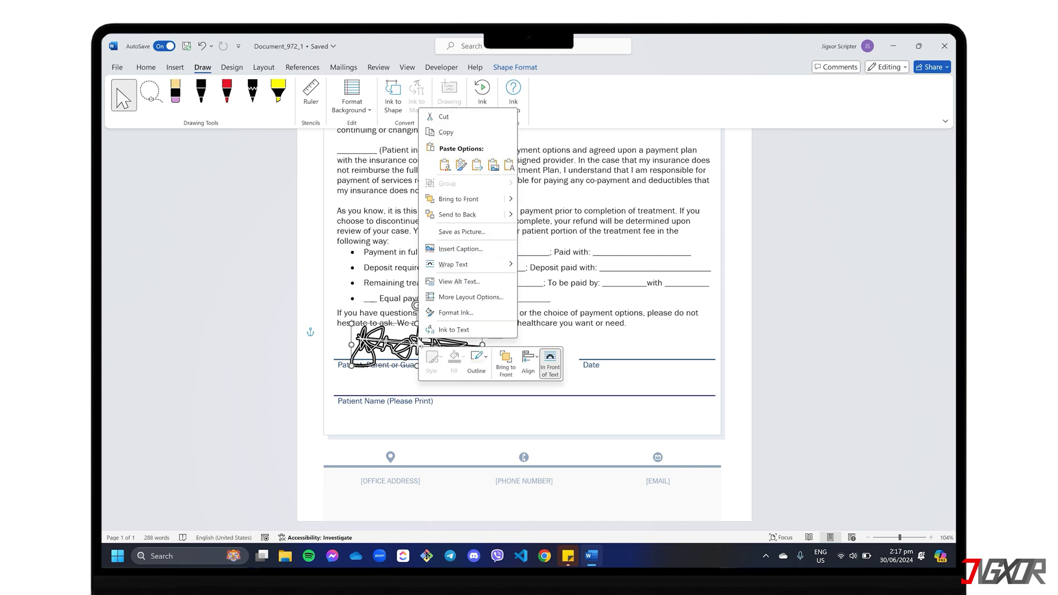
# Step: Save the ink signature as a picture named Patient_Signature in Pictures > Signatures
pyautogui.click(483, 232)
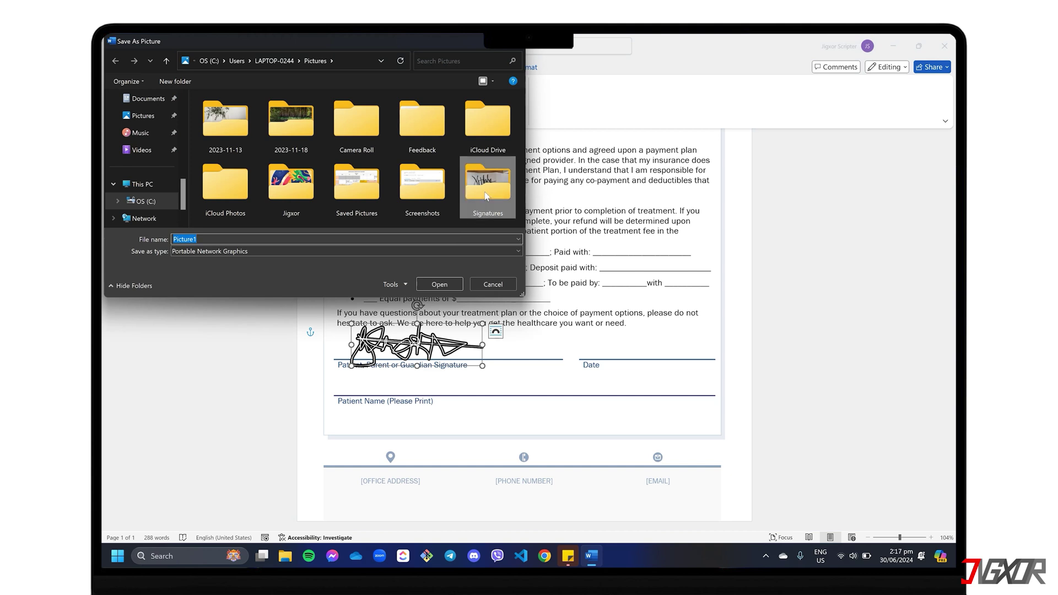
pyautogui.doubleClick(486, 190)
pyautogui.doubleClick(275, 237)
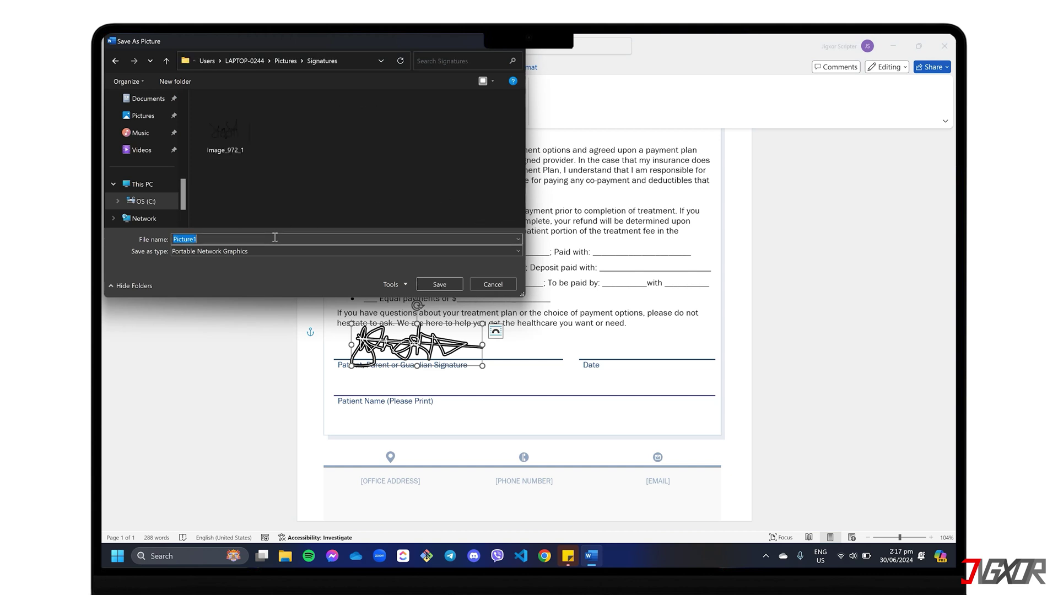
pyautogui.write('Patient_Signa')
pyautogui.press('Return')
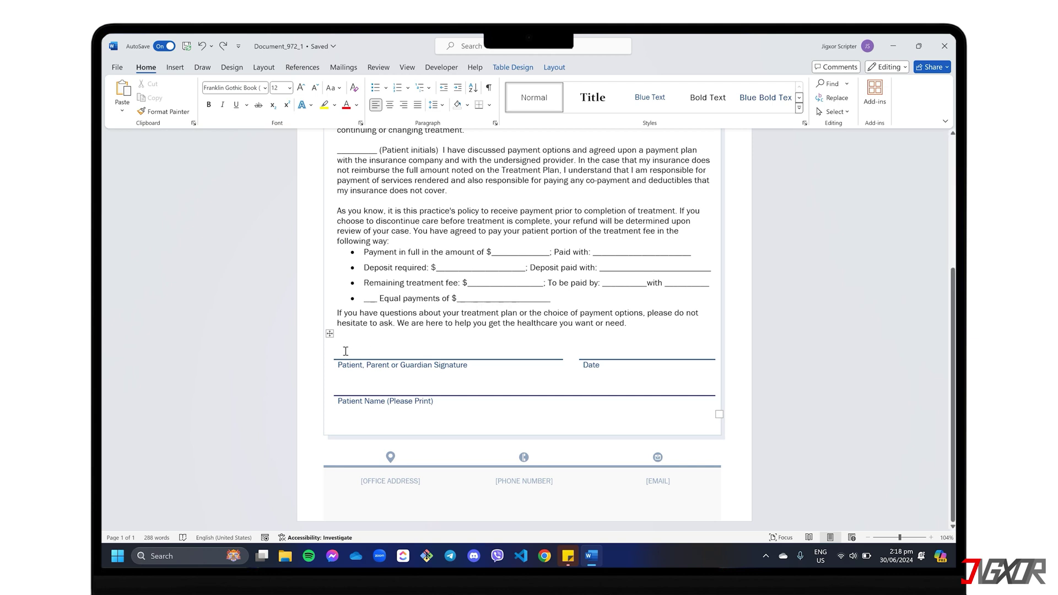
# Step: Insert the Image_972_1 picture from the Signatures folder into the agreement
pyautogui.click(175, 67)
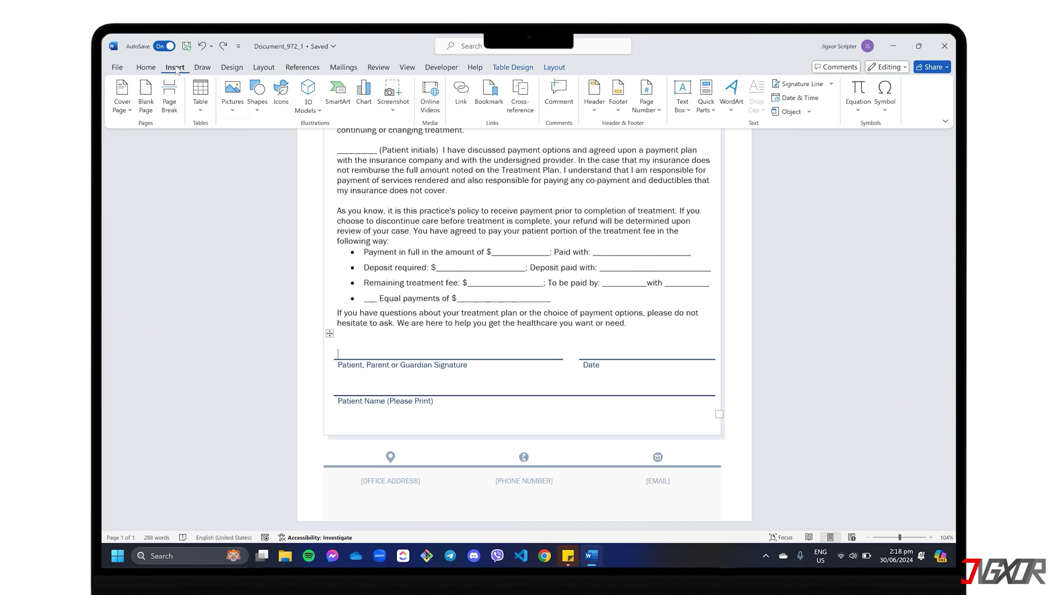
pyautogui.click(233, 106)
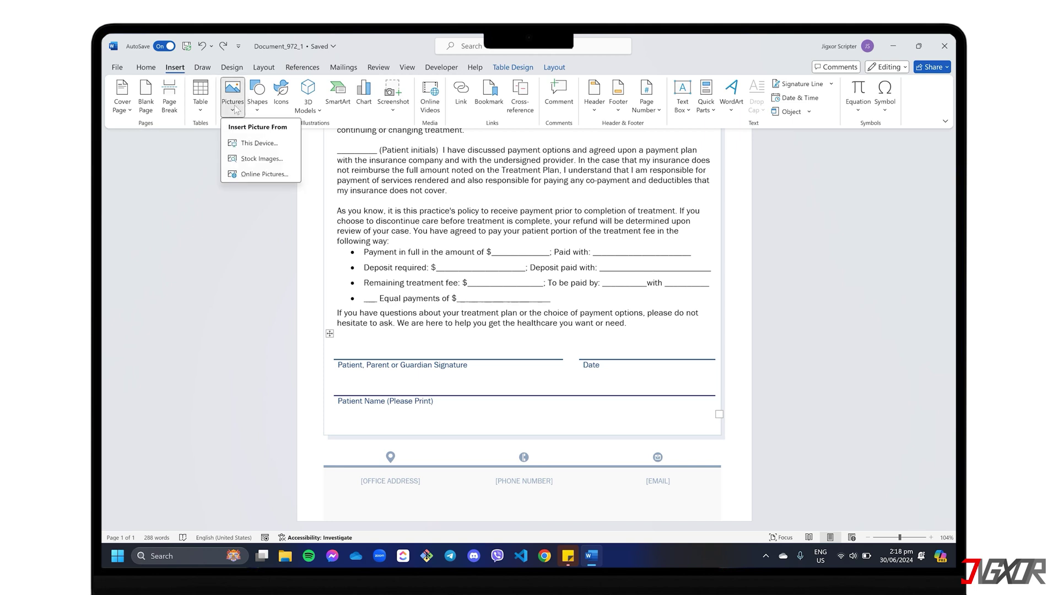
pyautogui.click(257, 145)
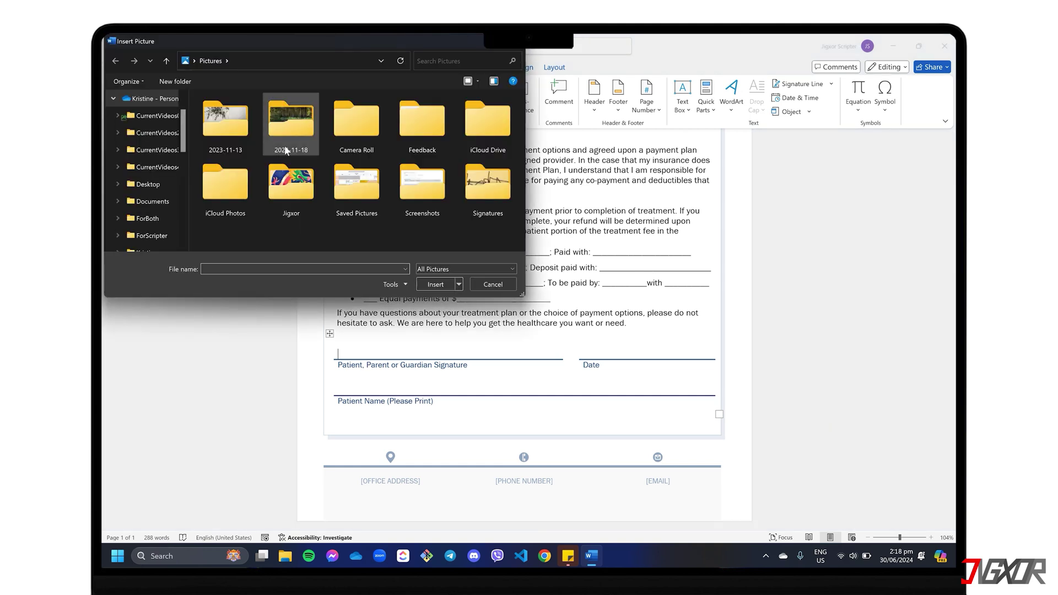
pyautogui.doubleClick(495, 198)
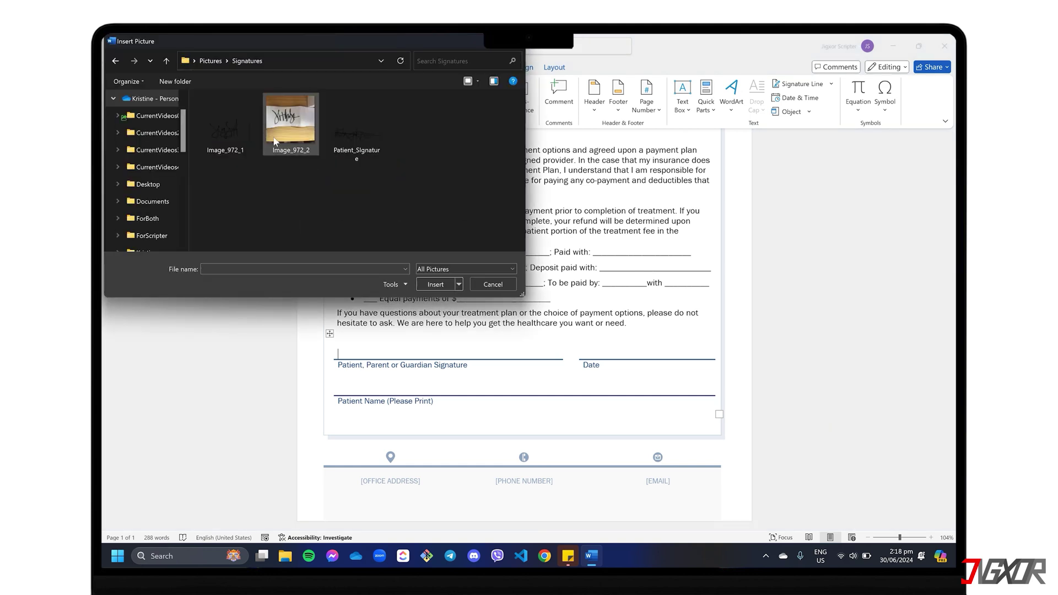
pyautogui.click(233, 135)
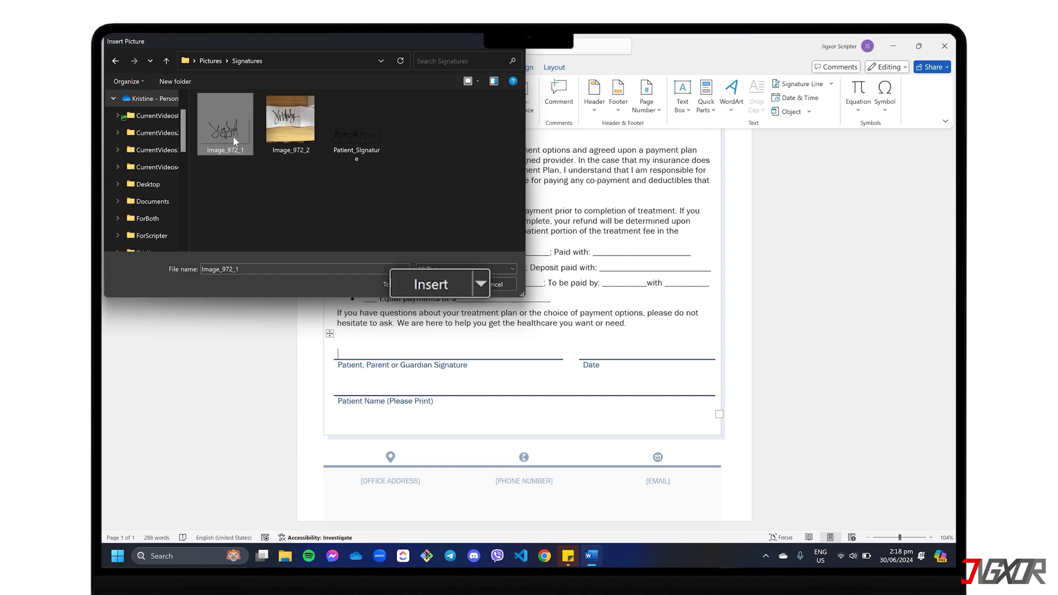
pyautogui.doubleClick(232, 136)
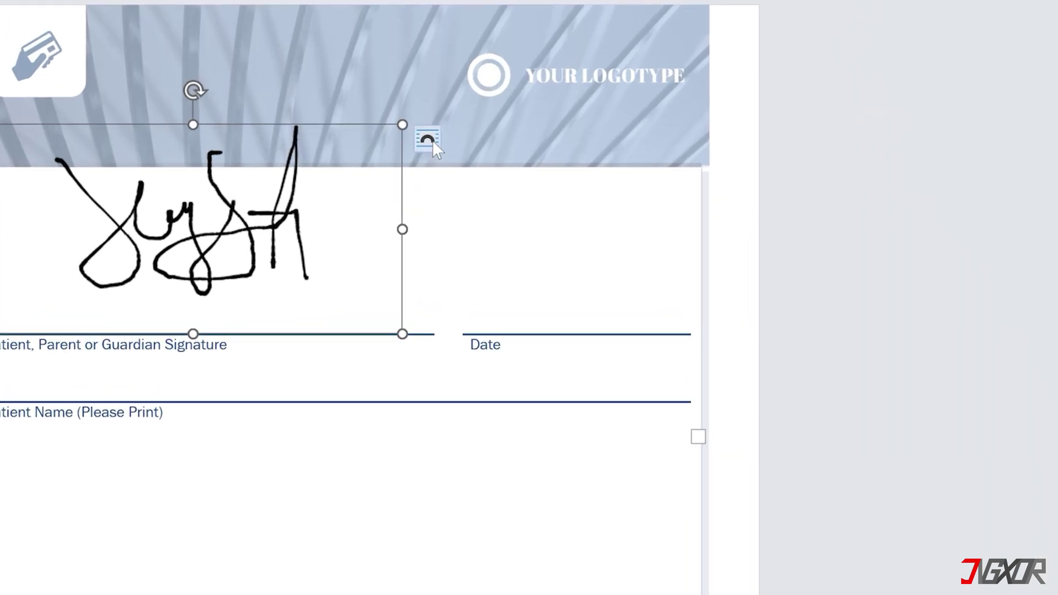
# Step: Float the signature picture in front of text and shrink it to fit the line
pyautogui.click(575, 239)
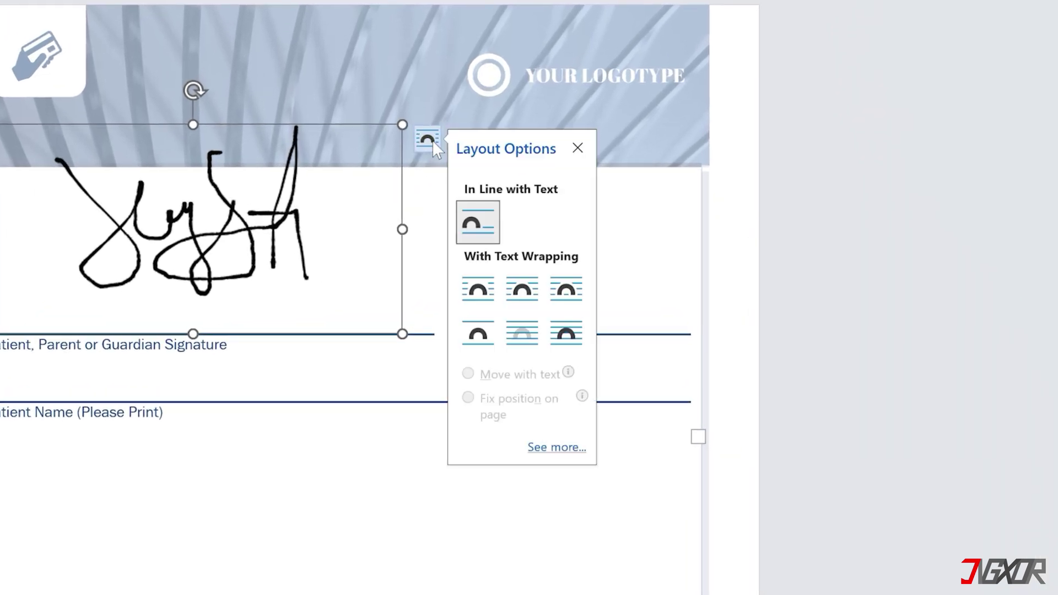
pyautogui.click(566, 333)
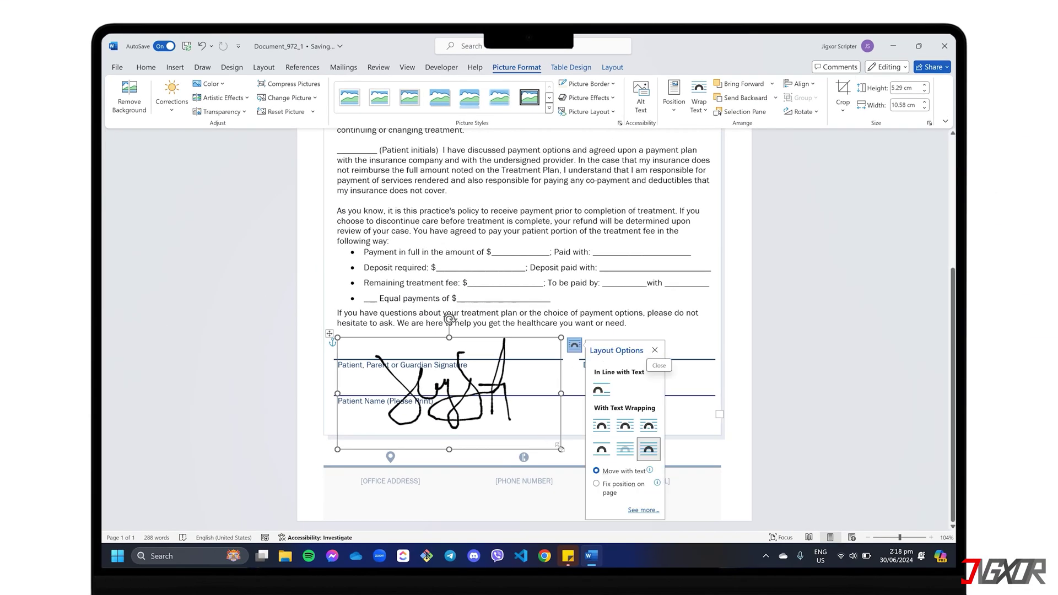
pyautogui.moveTo(560, 449)
pyautogui.mouseDown()
pyautogui.moveTo(494, 365)
pyautogui.moveTo(413, 357)
pyautogui.moveTo(424, 353)
pyautogui.mouseUp()
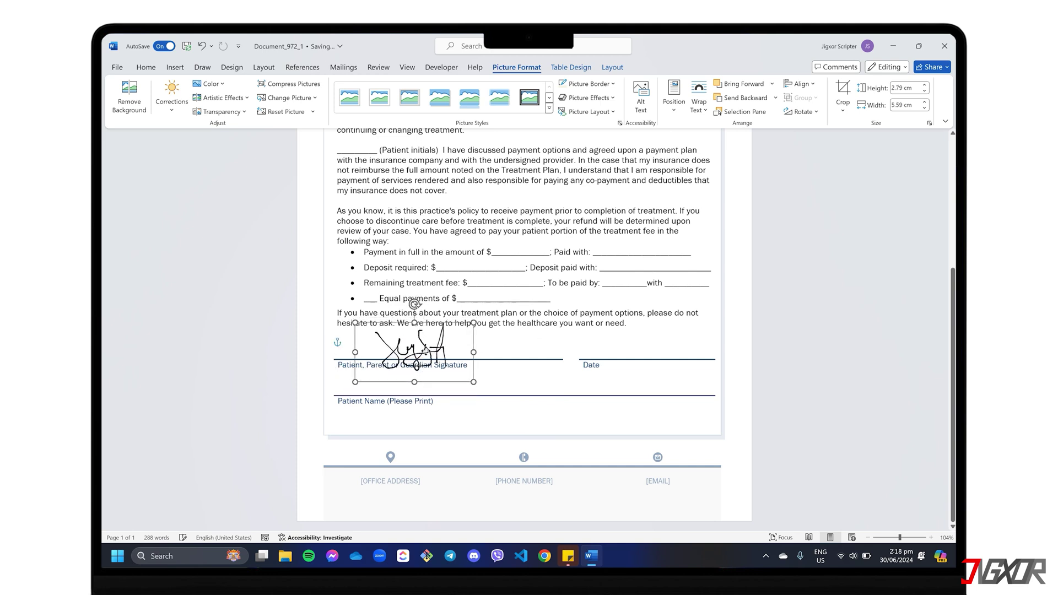
pyautogui.click(478, 366)
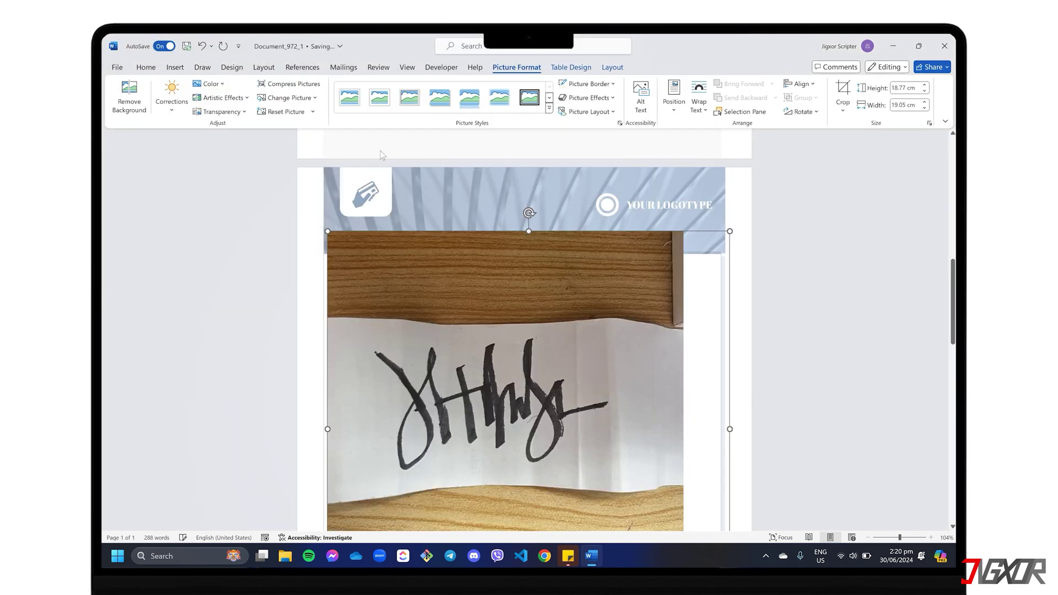
# Step: Set the signature photo in front of text and move it down toward the signature line
pyautogui.click(742, 238)
pyautogui.click(827, 315)
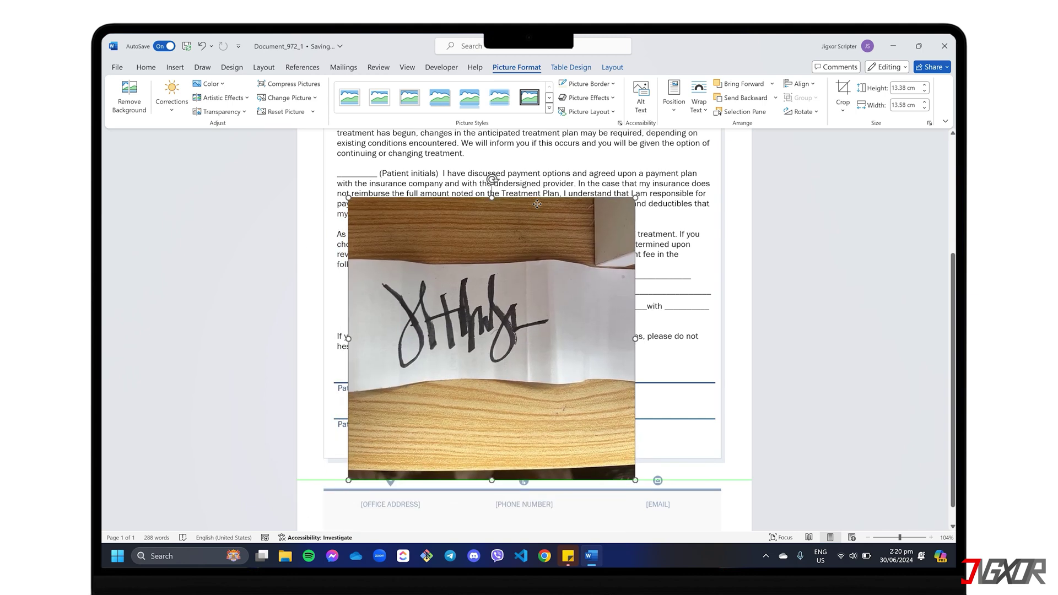
pyautogui.moveTo(537, 205)
pyautogui.mouseDown()
pyautogui.moveTo(540, 240)
pyautogui.moveTo(542, 224)
pyautogui.mouseUp()
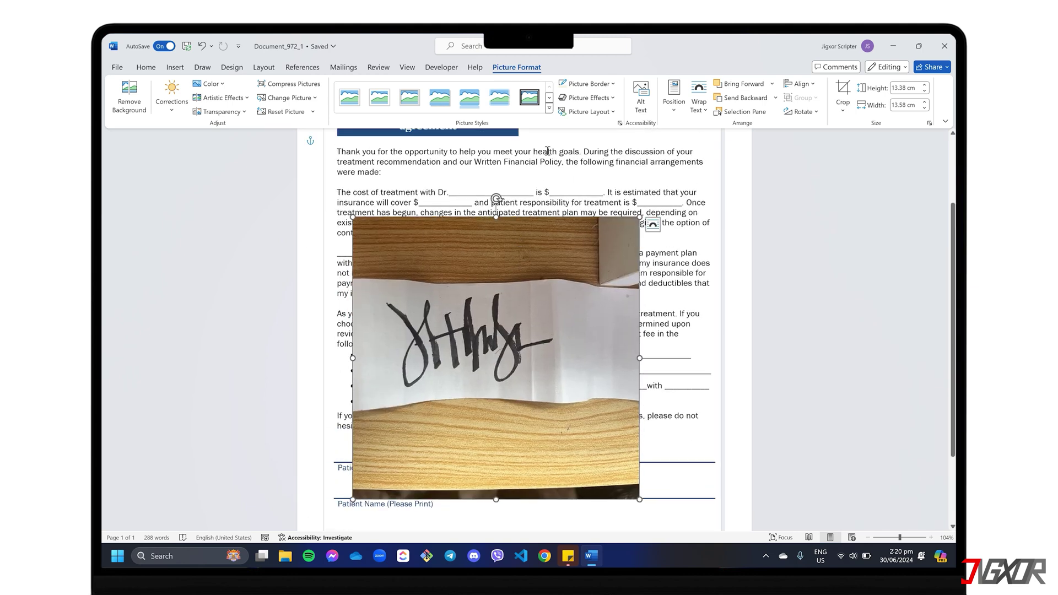
pyautogui.click(842, 106)
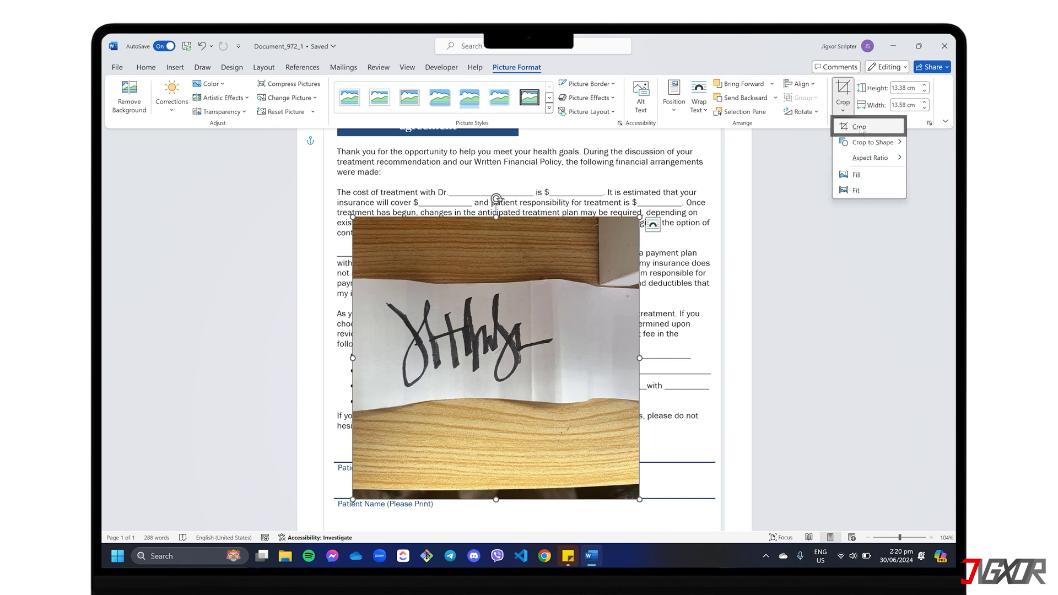
# Step: Crop the photo's top, bottom and right to the handwriting, about 5.14 × 9.72 cm
pyautogui.click(843, 127)
pyautogui.moveTo(496, 218); pyautogui.dragTo(496, 287)
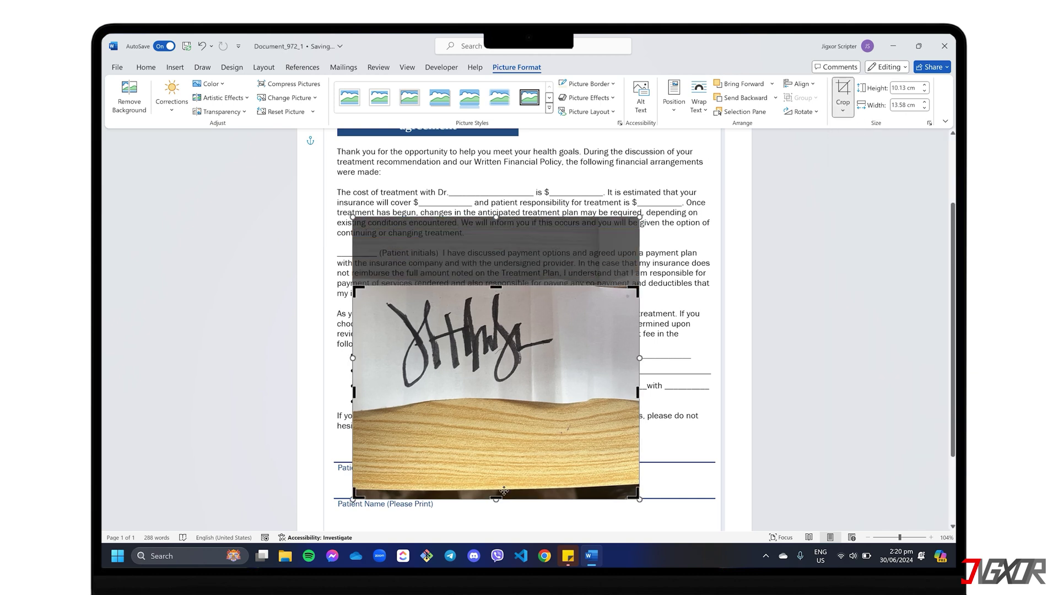
pyautogui.moveTo(496, 498); pyautogui.dragTo(496, 393)
pyautogui.moveTo(638, 338); pyautogui.dragTo(579, 337)
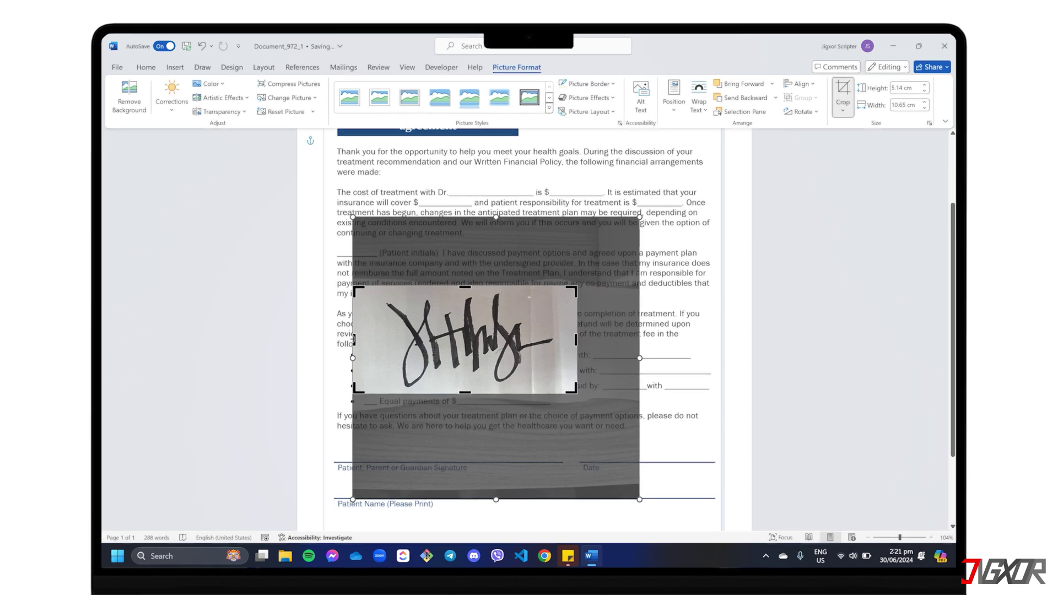
pyautogui.press('Return')
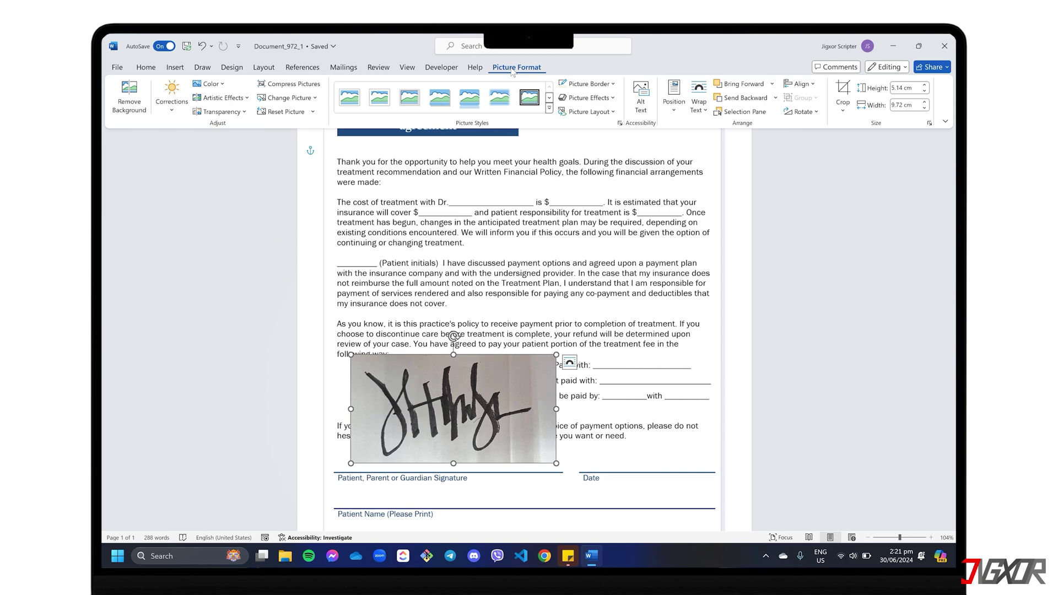
# Step: Recolour the cropped signature photo with the Black and White preset
pyautogui.click(209, 83)
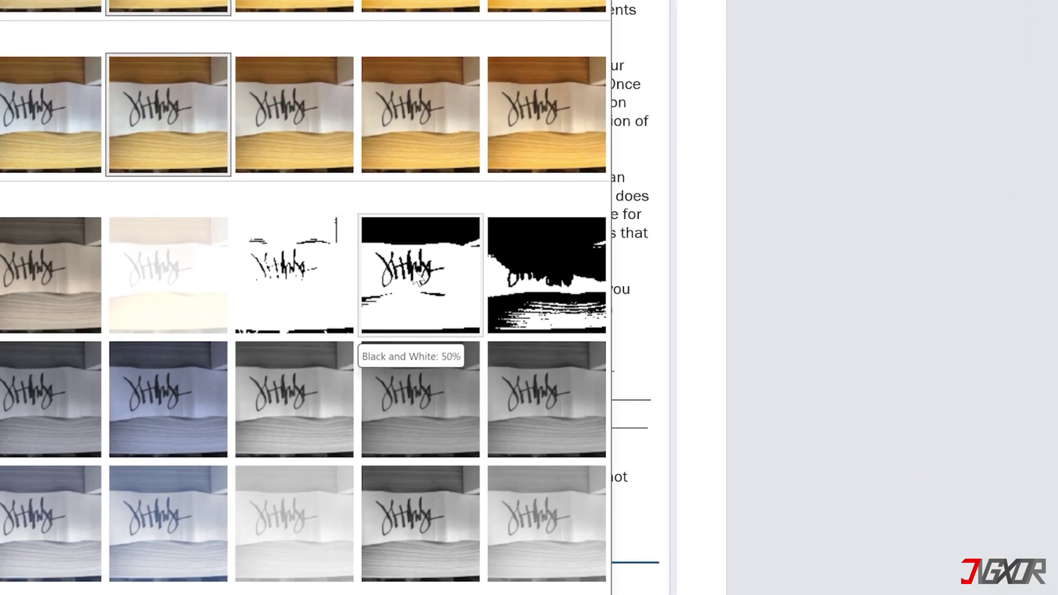
pyautogui.click(418, 278)
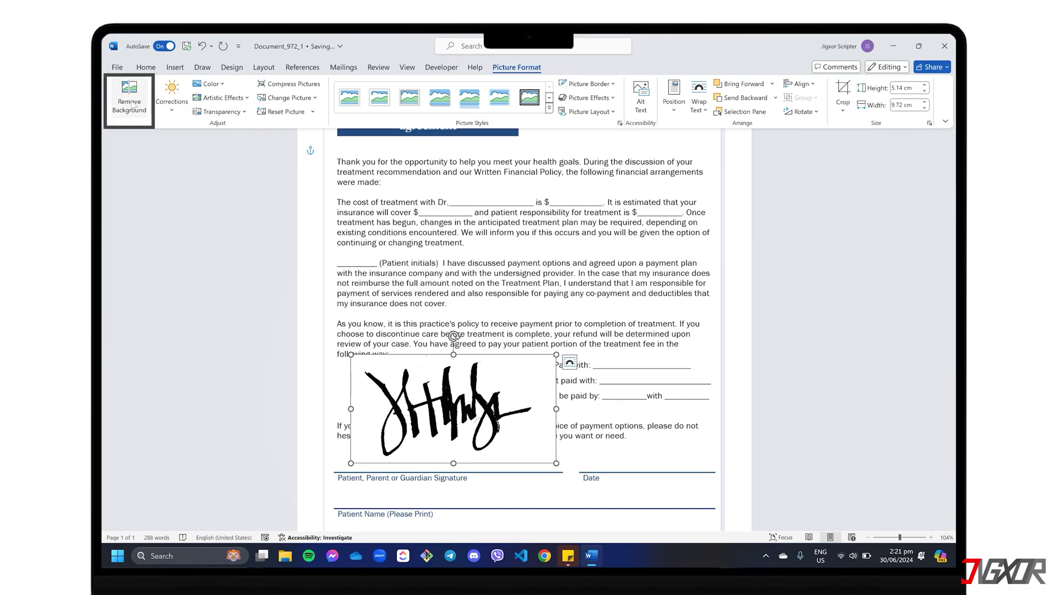
pyautogui.click(130, 99)
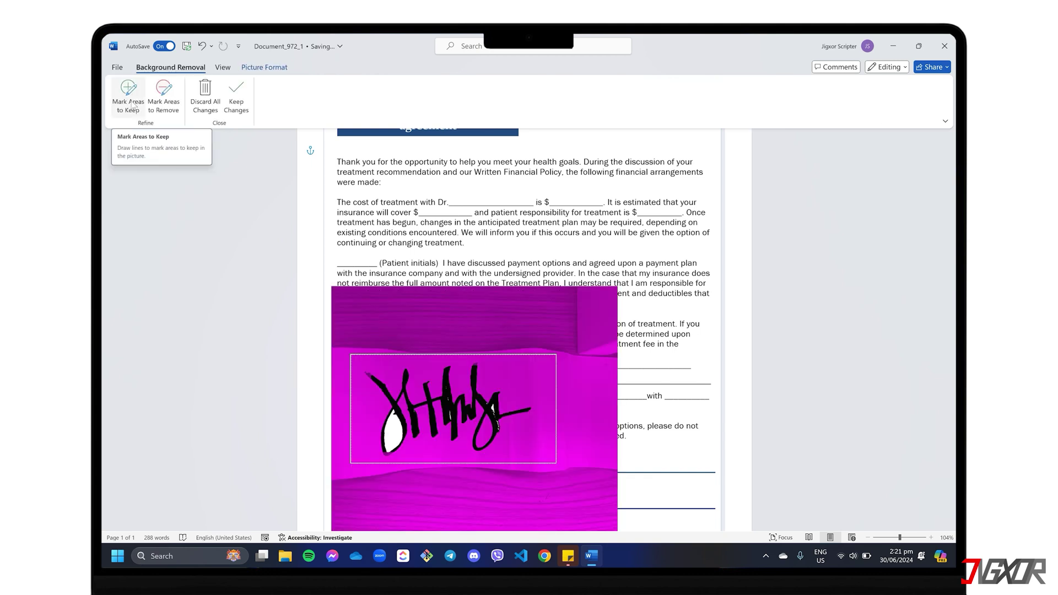
# Step: Refine the background removal: keep the upper-left signature stroke and remove the white loop inside it
pyautogui.click(132, 104)
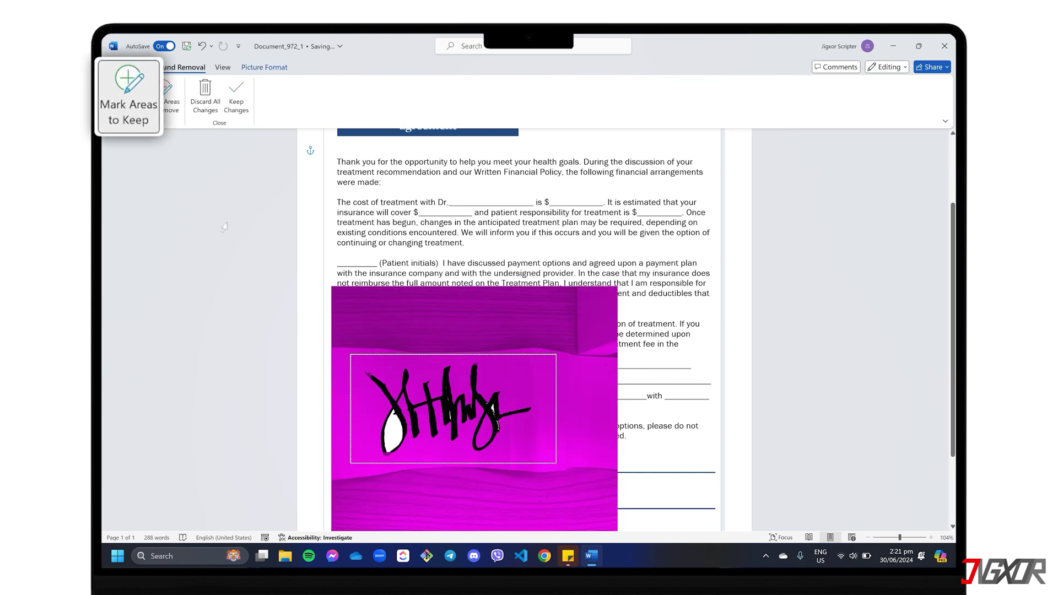
pyautogui.click(369, 377)
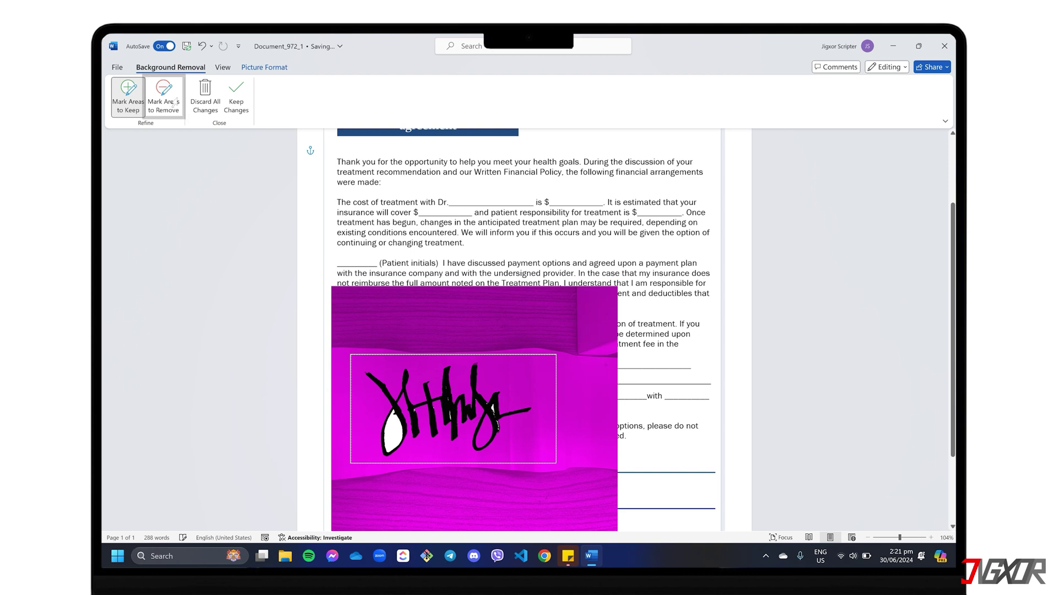
pyautogui.click(168, 97)
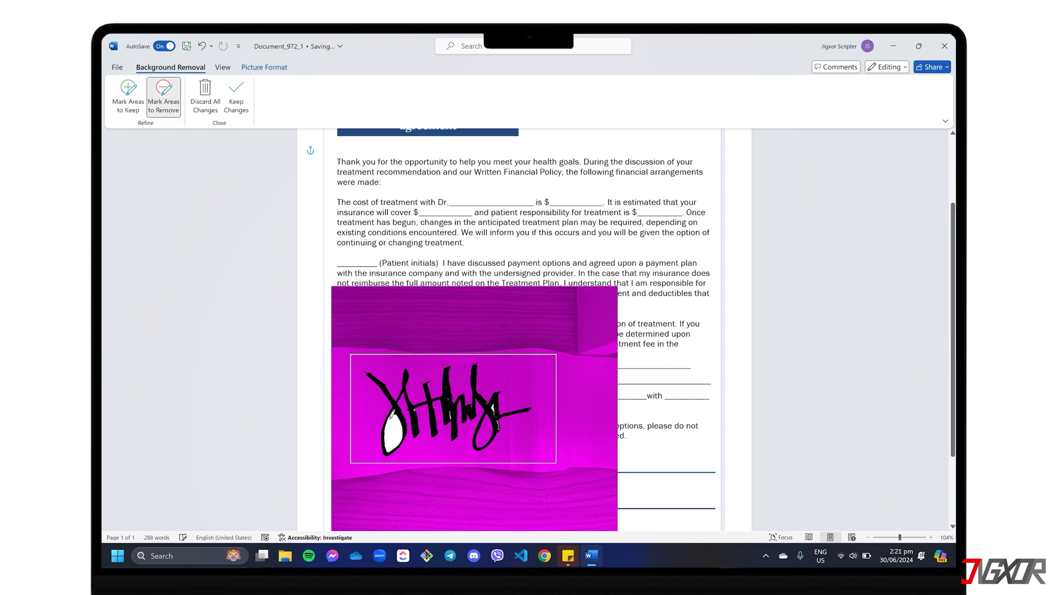
pyautogui.click(395, 422)
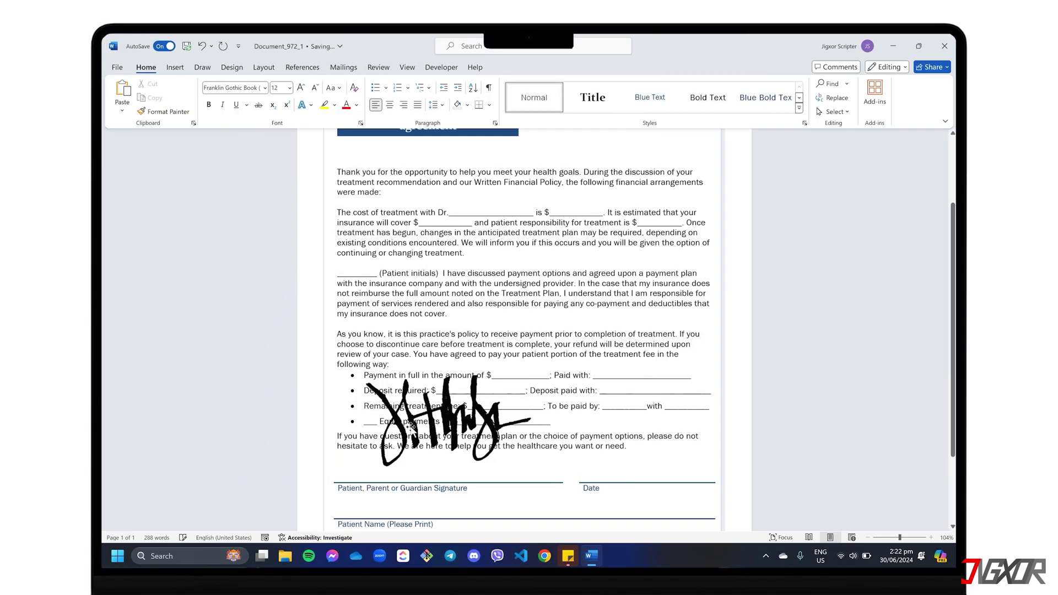
# Step: Shrink the signature picture so it sits on the Patient, Parent or Guardian Signature line
pyautogui.scroll(-3, 467, 418)
pyautogui.click(498, 316)
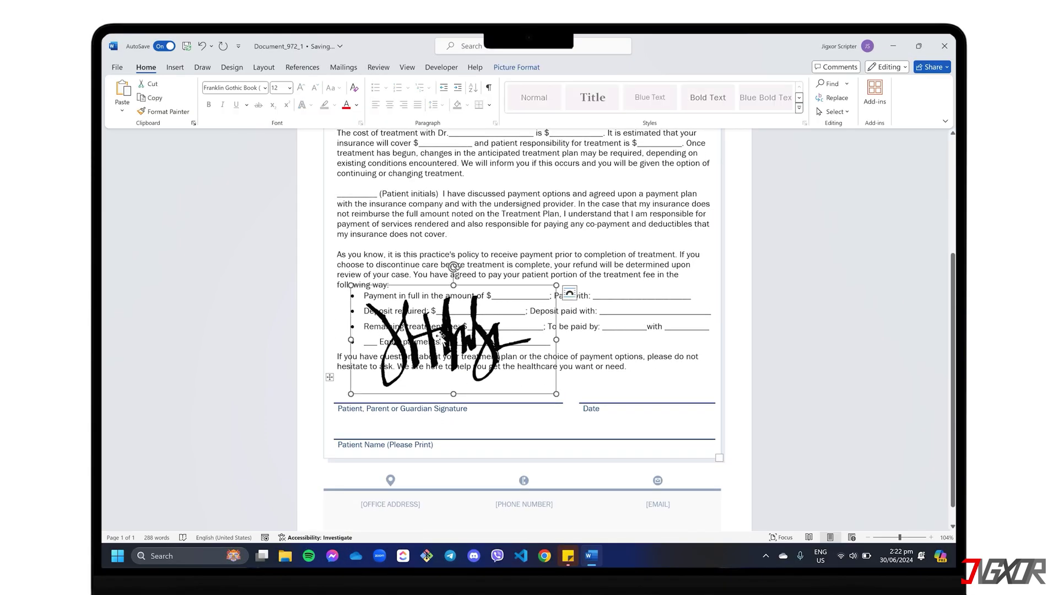
pyautogui.moveTo(528, 300)
pyautogui.mouseDown()
pyautogui.moveTo(431, 351)
pyautogui.moveTo(409, 386)
pyautogui.mouseUp()
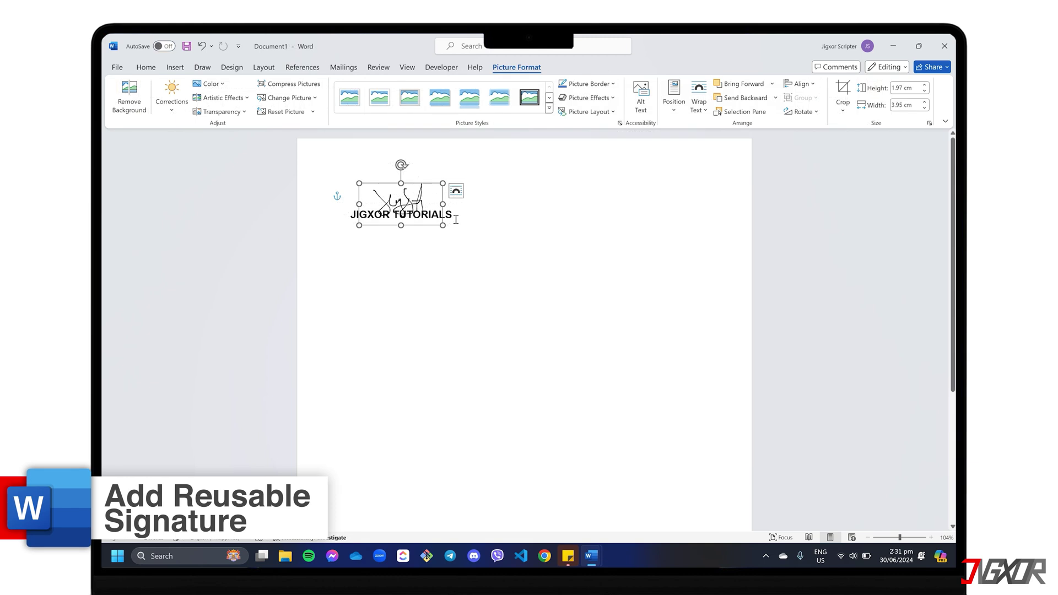
# Step: Save the signature and JIGXOR TUTORIALS line as the AutoText Quick Part 'My Signature'
pyautogui.click(457, 218)
pyautogui.hotkey('ctrl', 'a')
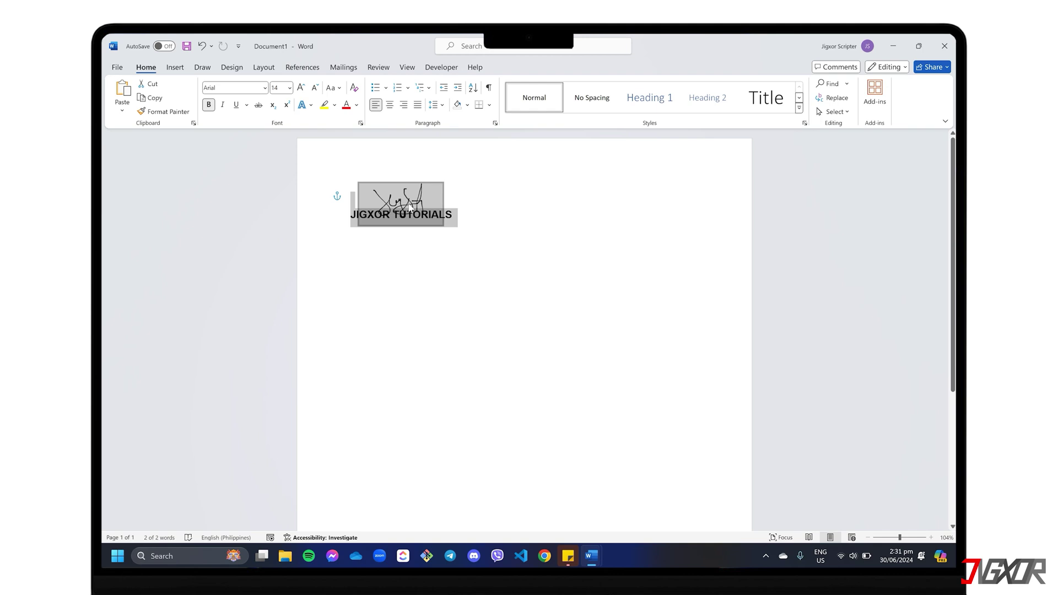
pyautogui.click(174, 67)
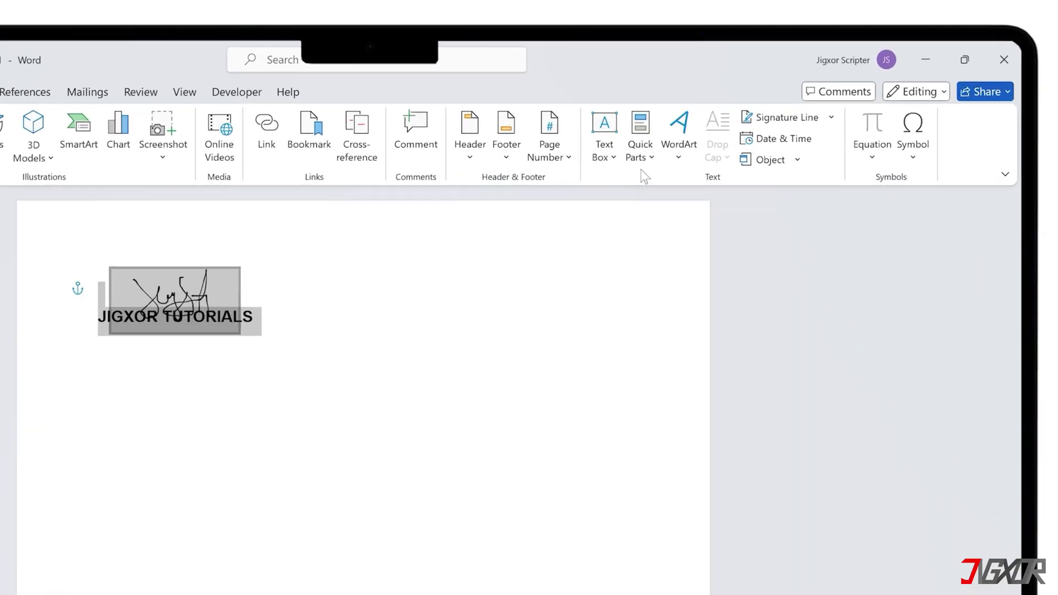
pyautogui.click(706, 108)
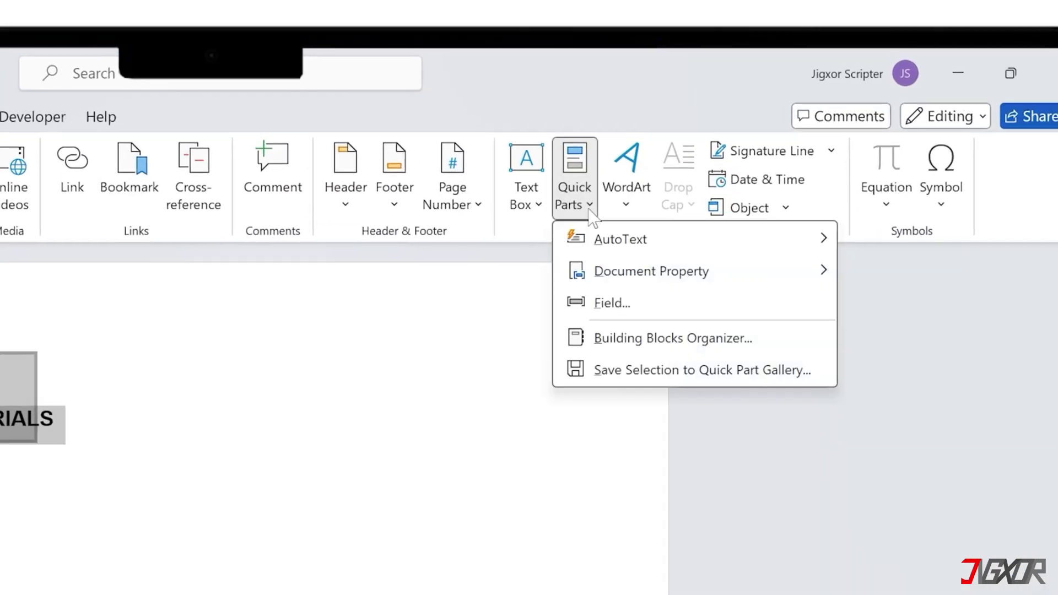
pyautogui.click(624, 375)
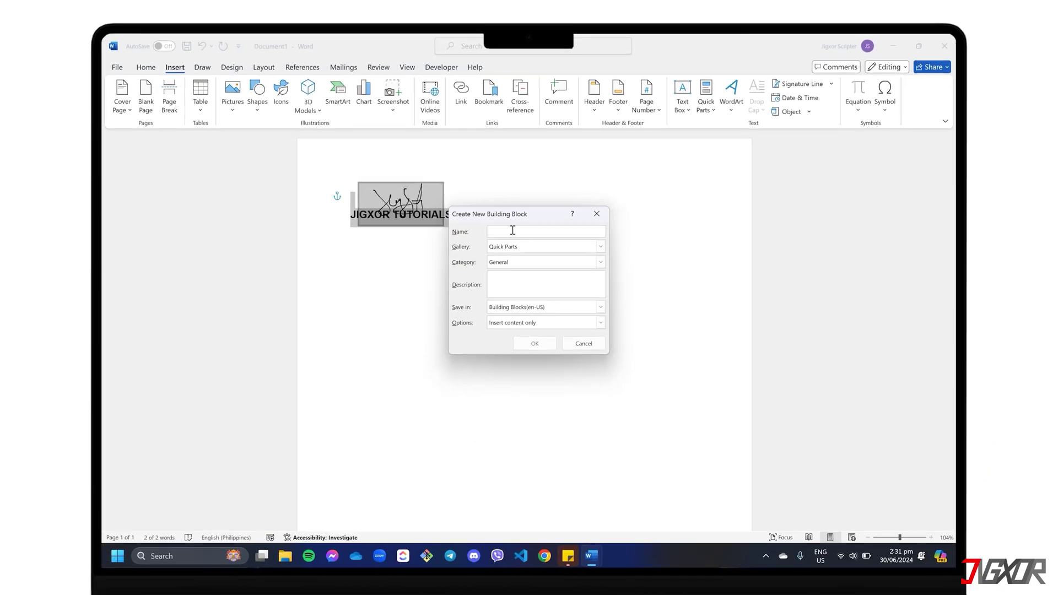
pyautogui.write('My Signature')
pyautogui.click(548, 249)
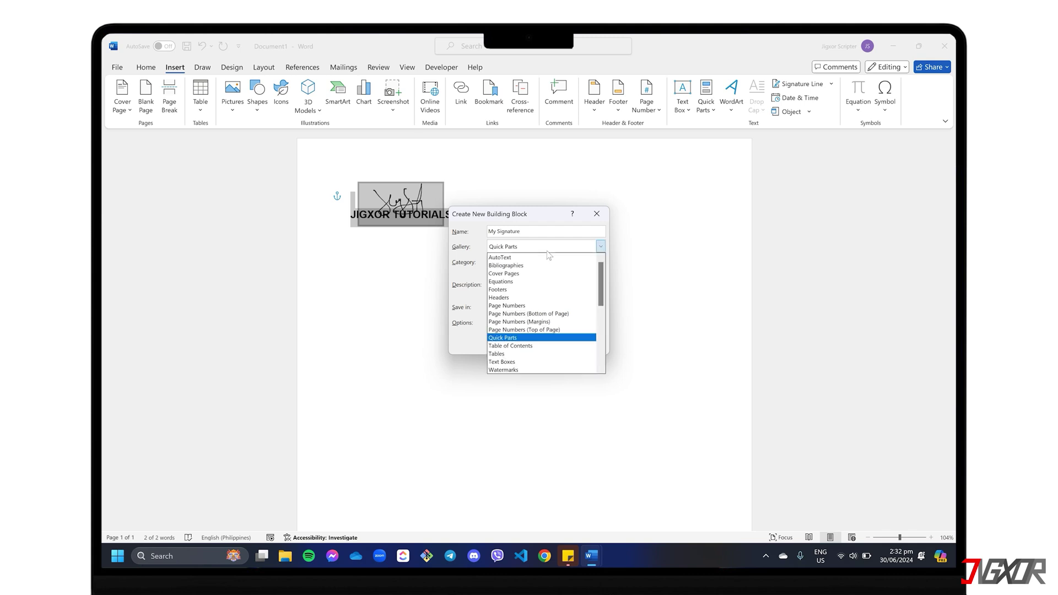
pyautogui.click(520, 258)
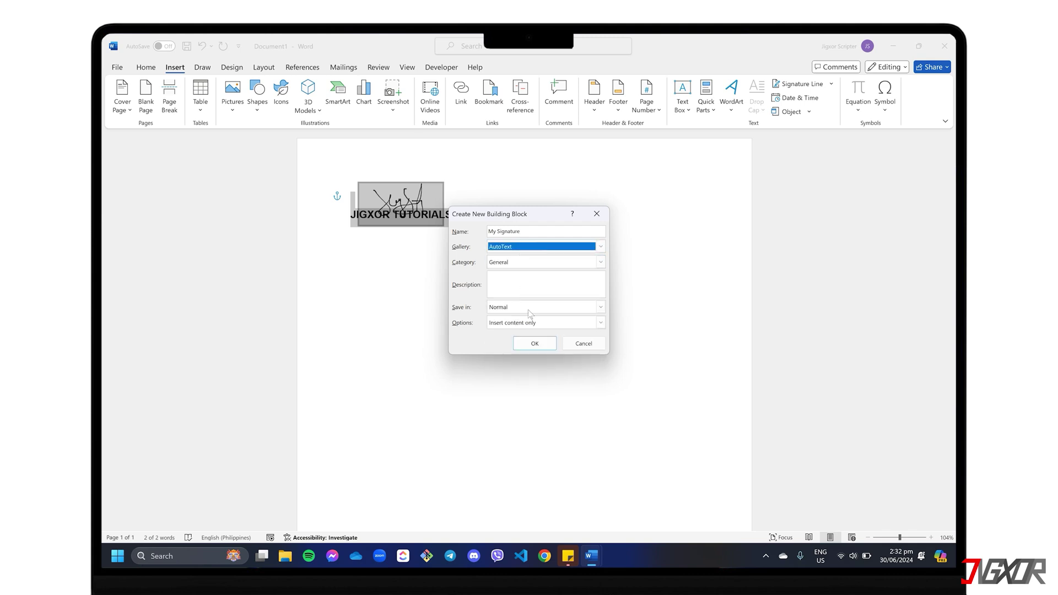
pyautogui.click(523, 344)
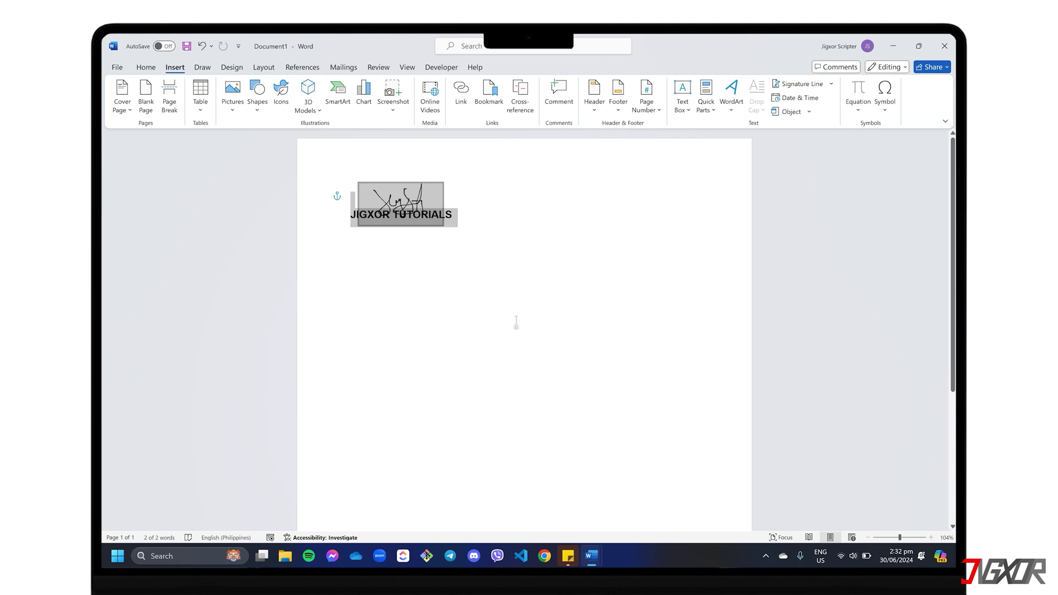
pyautogui.click(474, 219)
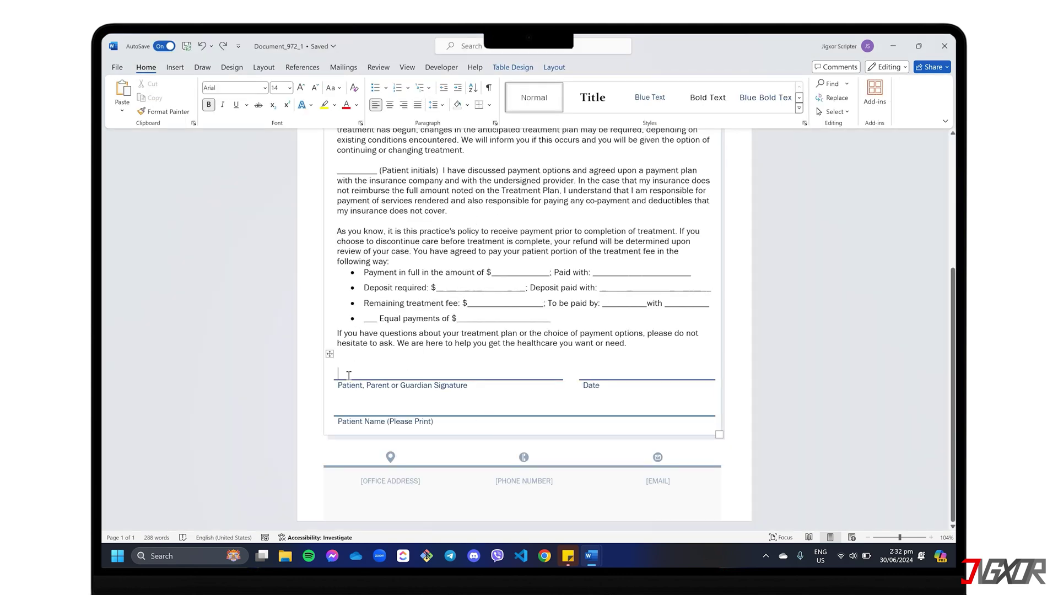
# Step: Insert the 'My Signature' AutoText entry above the patient signature line
pyautogui.click(182, 70)
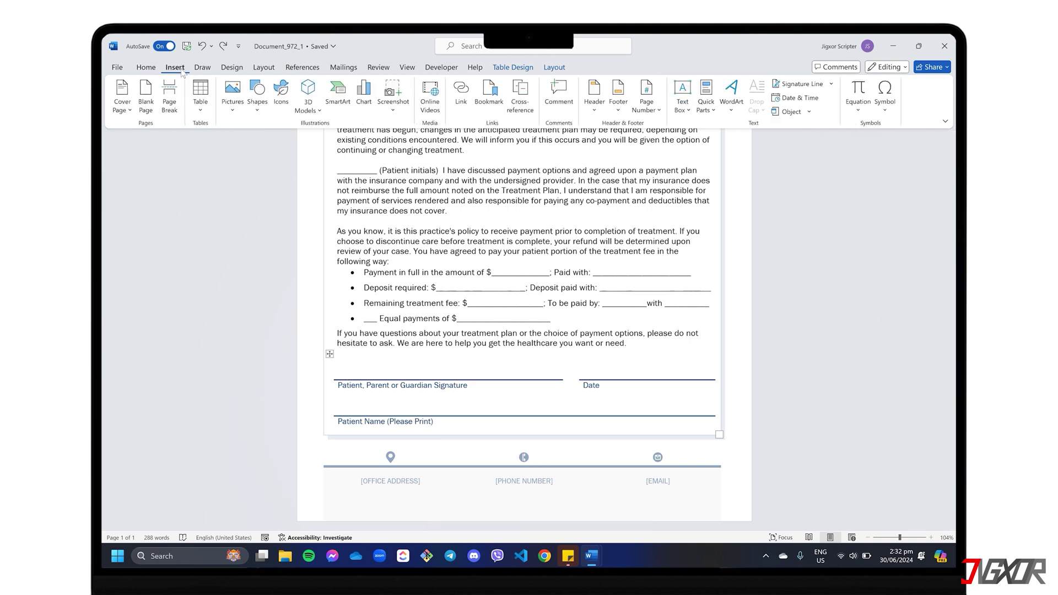
pyautogui.click(706, 99)
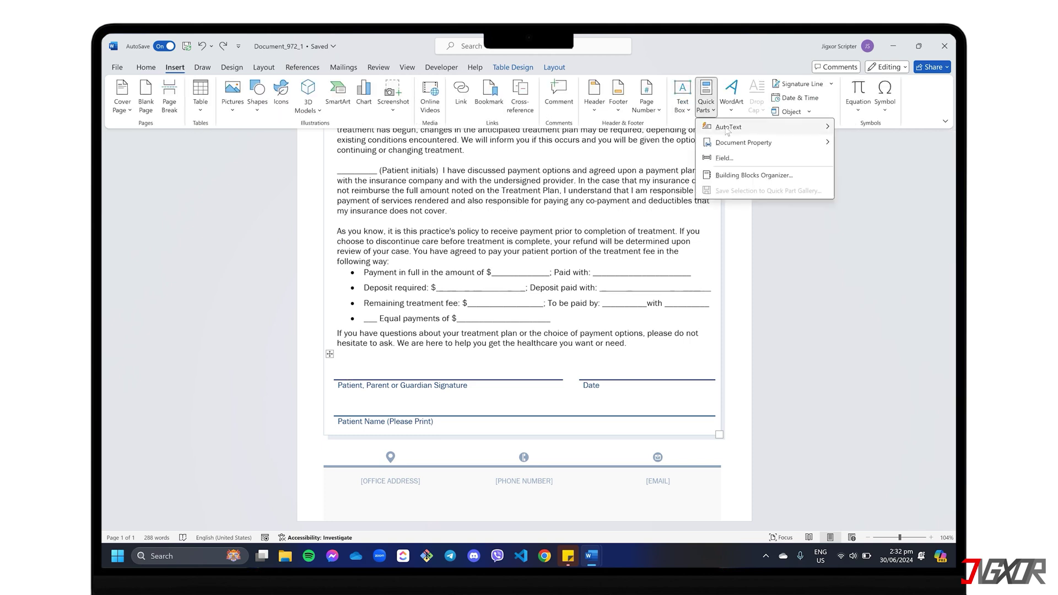
pyautogui.moveTo(727, 130)
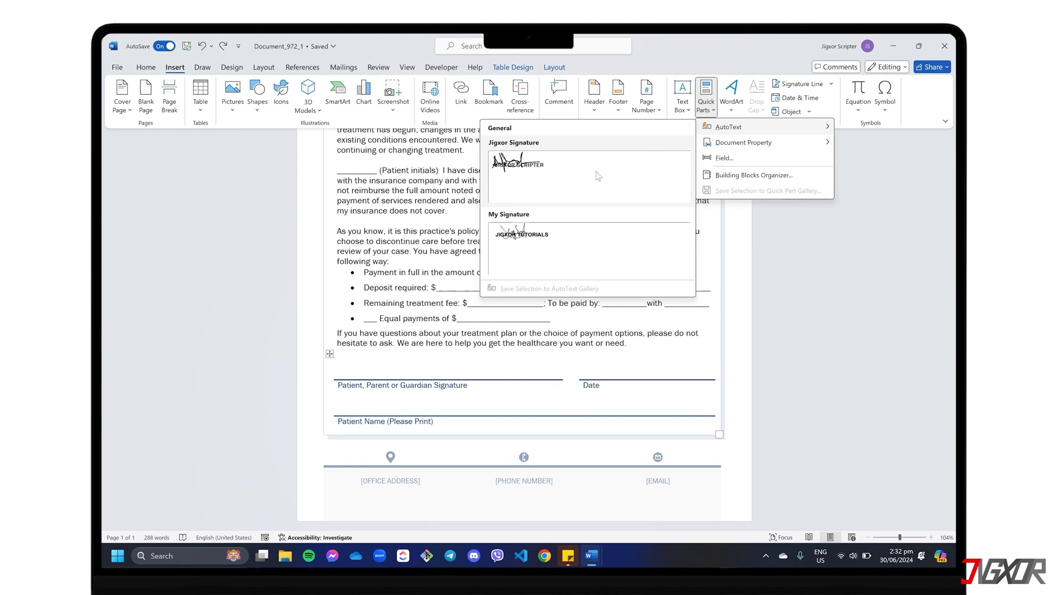
pyautogui.click(583, 245)
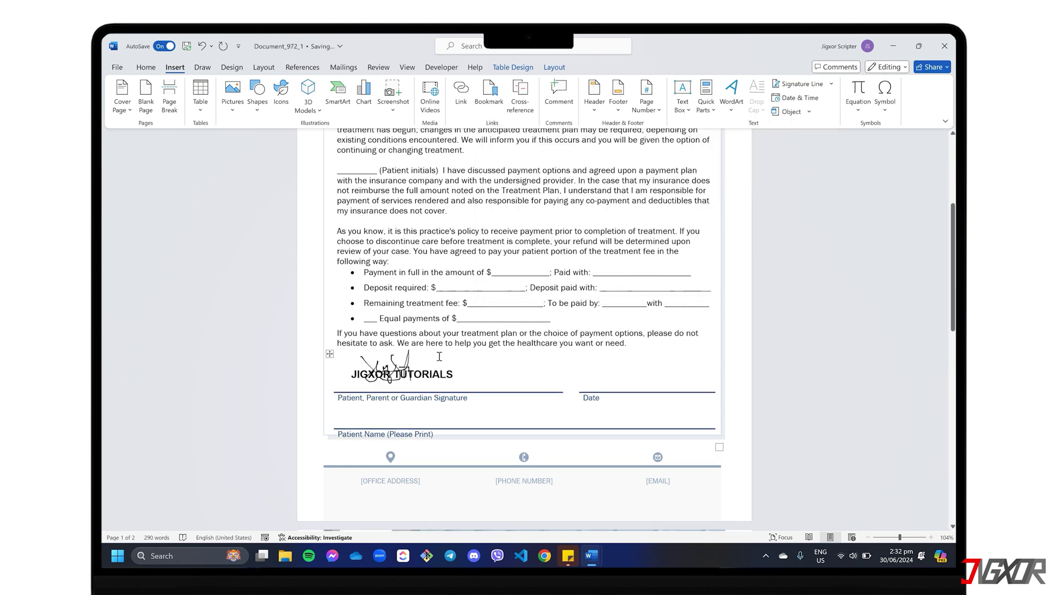